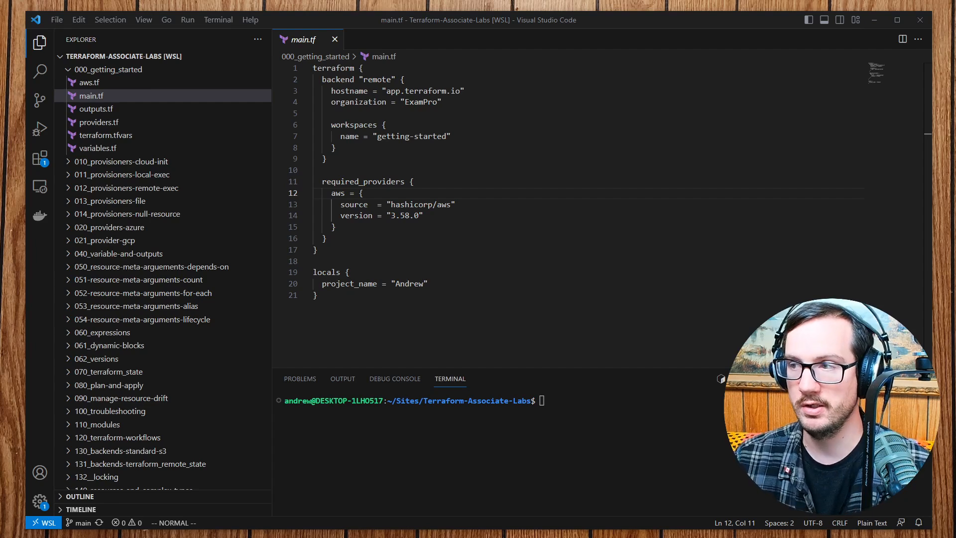
Step: Review the backend block in main.tf and run terraform init in the project root
left_click_drag(330, 159, 355, 81)
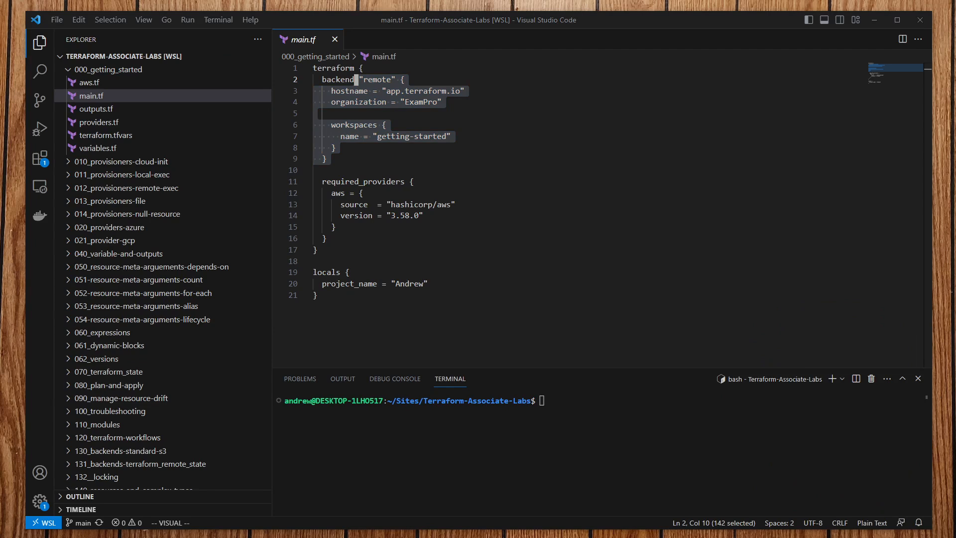
left_click(398, 227)
left_click(617, 434)
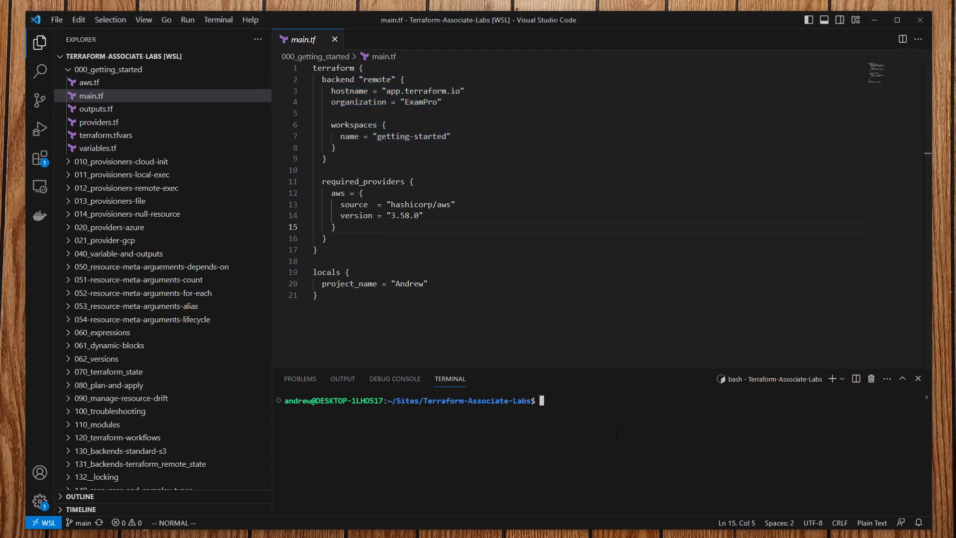
type("terraform init")
key("Return")
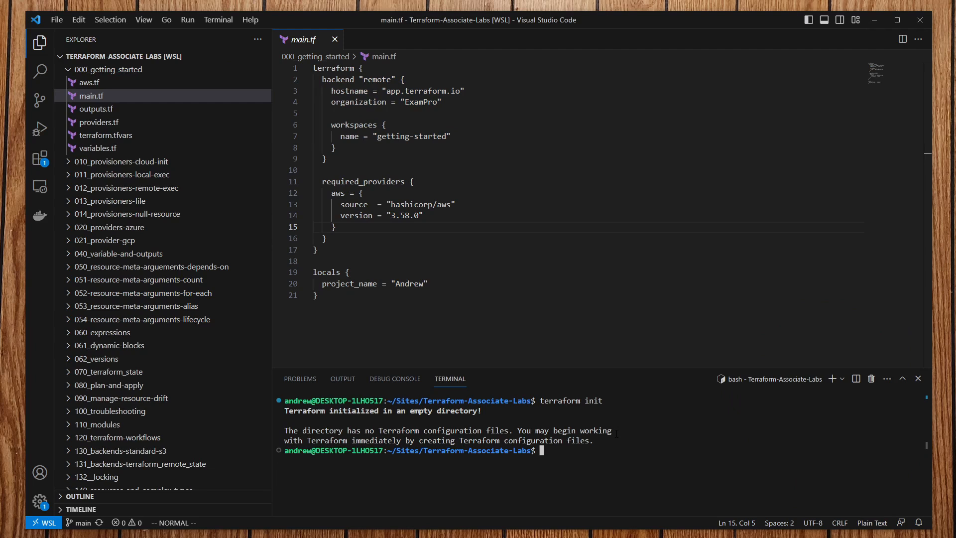
Step: List the project folders, change into 000_getting_started, and run terraform init there
type("cd 0")
key("BackSpace")
key("BackSpace")
key("BackSpace")
key("BackSpace")
type("ls")
key("Return")
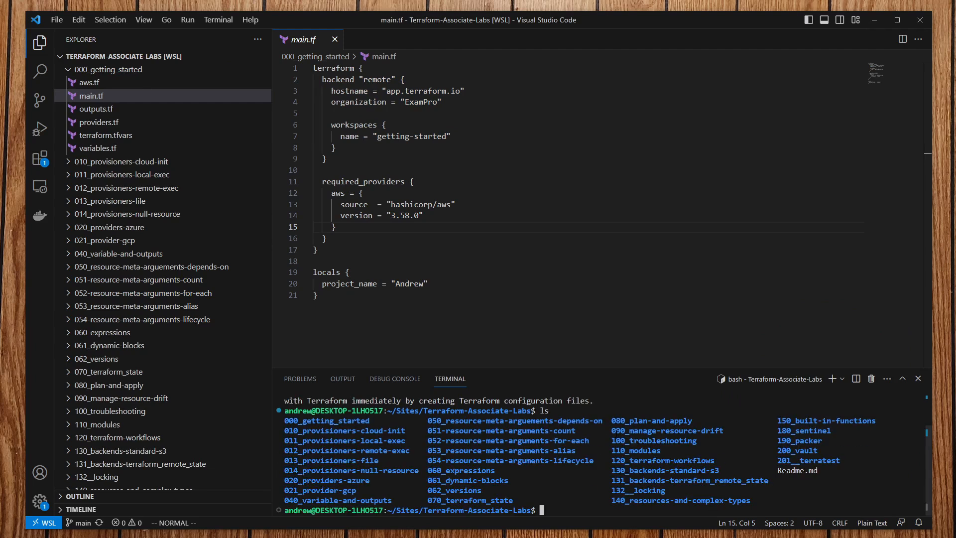
type("cd 0")
key("Tab")
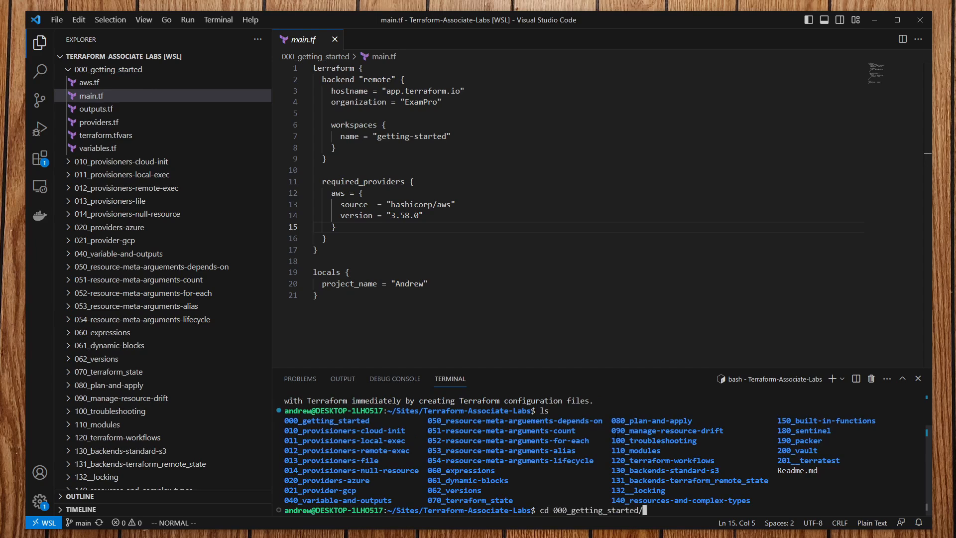
key("Return")
type("terraform init")
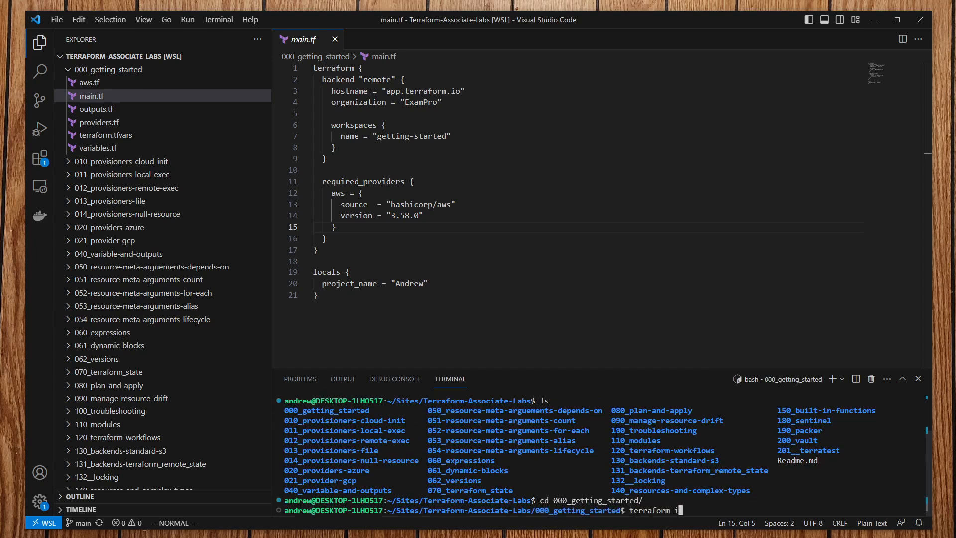
key("Return")
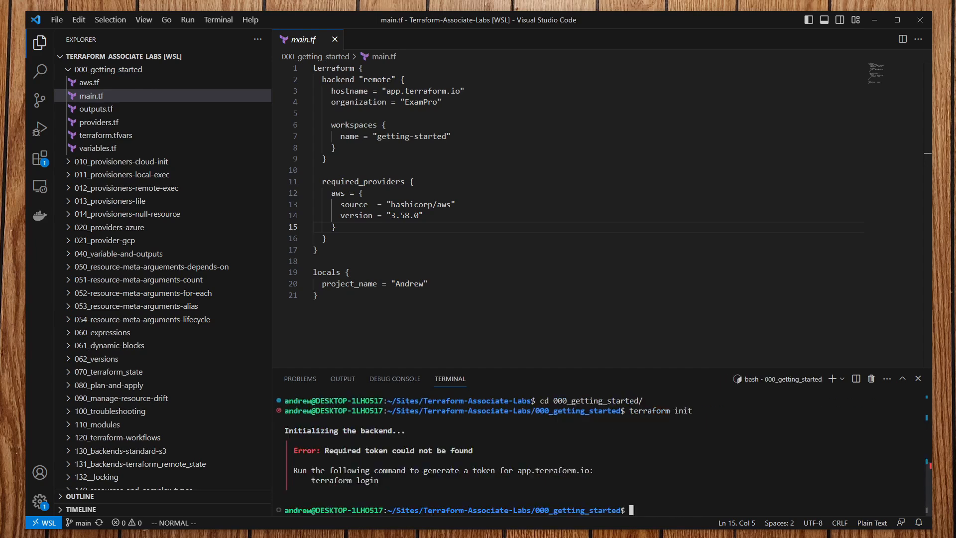
Step: Enlarge the terminal panel, run terraform login, and bring the terraform.io browser window forward
left_click_drag(503, 368, 504, 244)
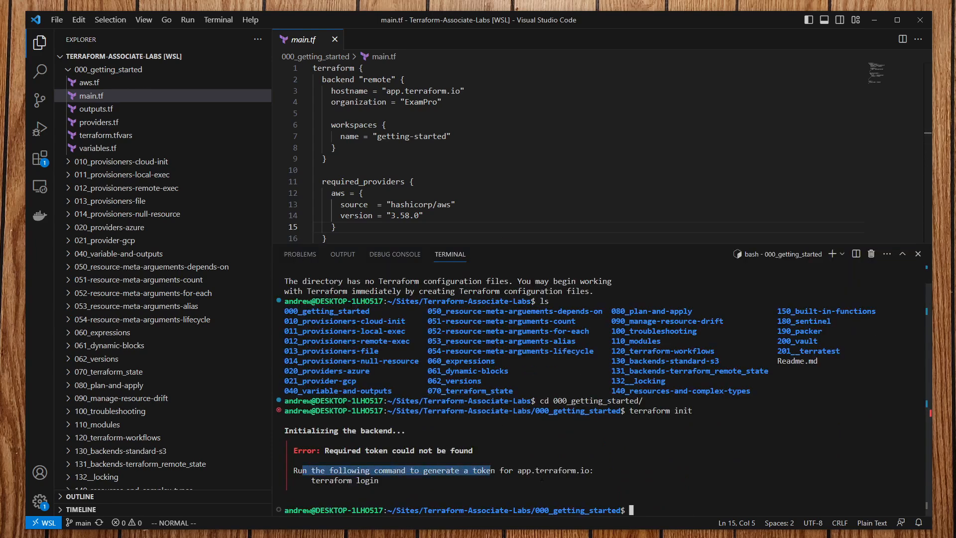
type("terraform login")
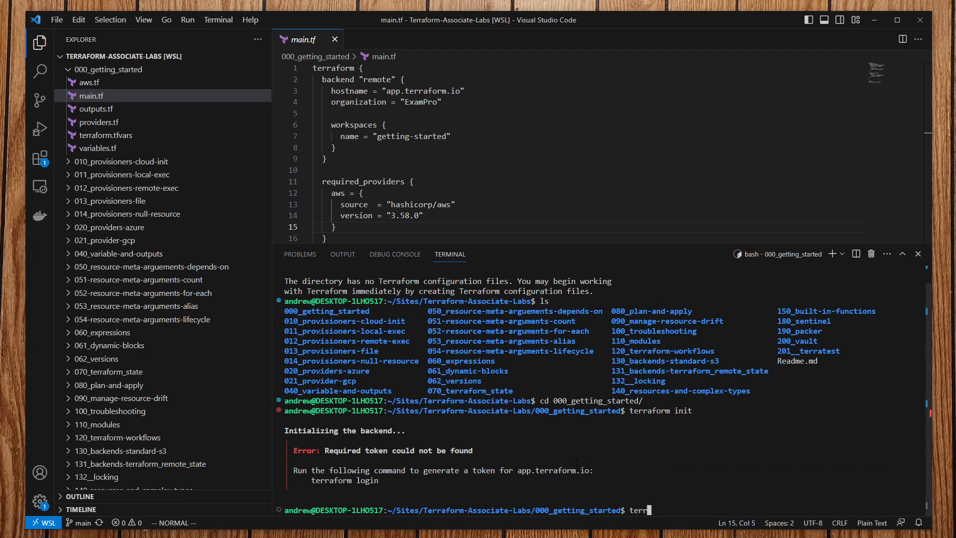
key("Return")
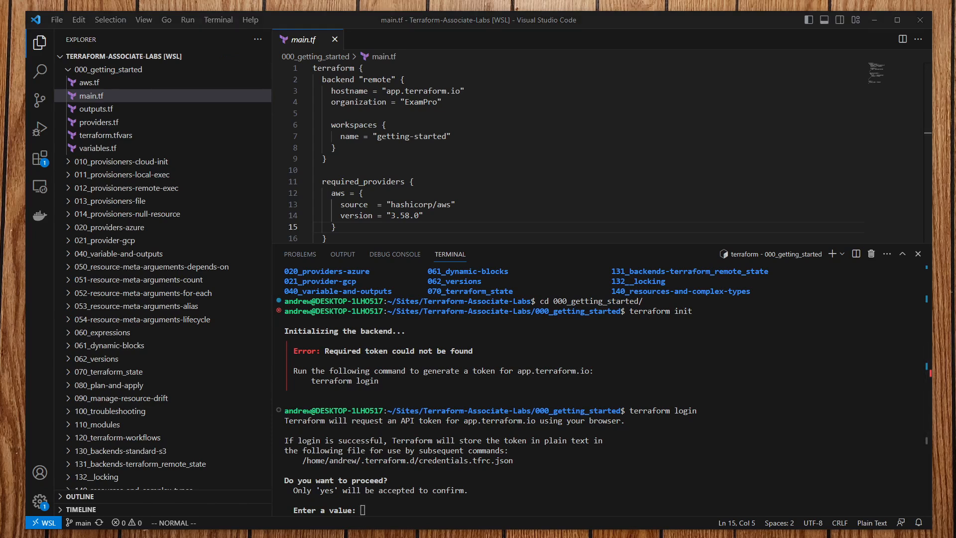
left_click_drag(470, 67, 411, 19)
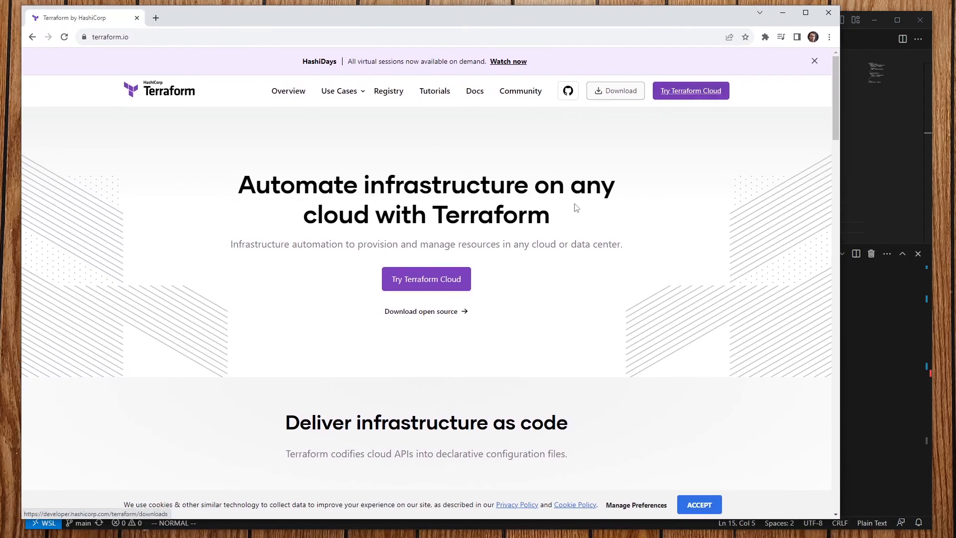
Step: Accept the cookie notice and dismiss the HashiDays announcement banner on terraform.io
left_click(699, 504)
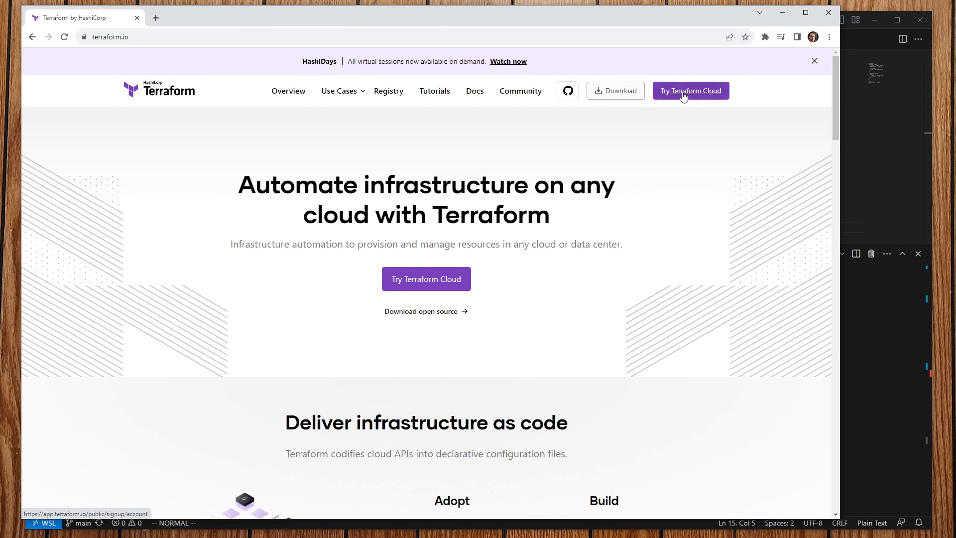
left_click(814, 61)
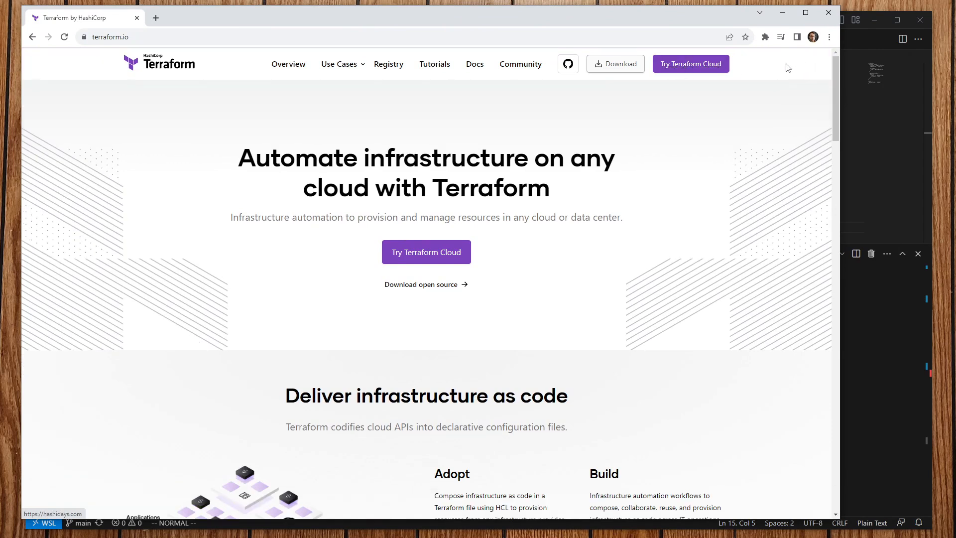
scroll(454, 294, "down", 2)
scroll(437, 267, "up", 2)
Step: Go through Try Terraform Cloud to the Terraform Cloud sign-in page
left_click(679, 64)
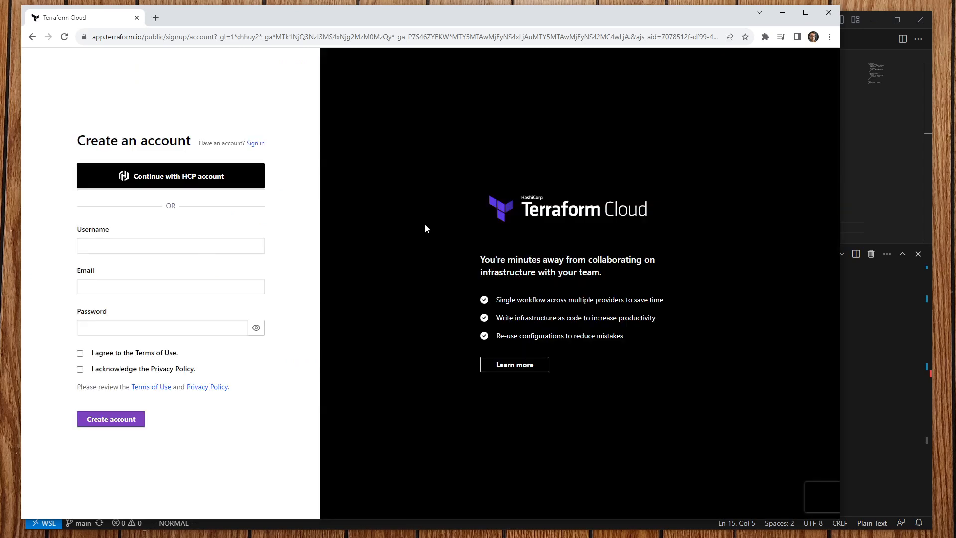
left_click(255, 144)
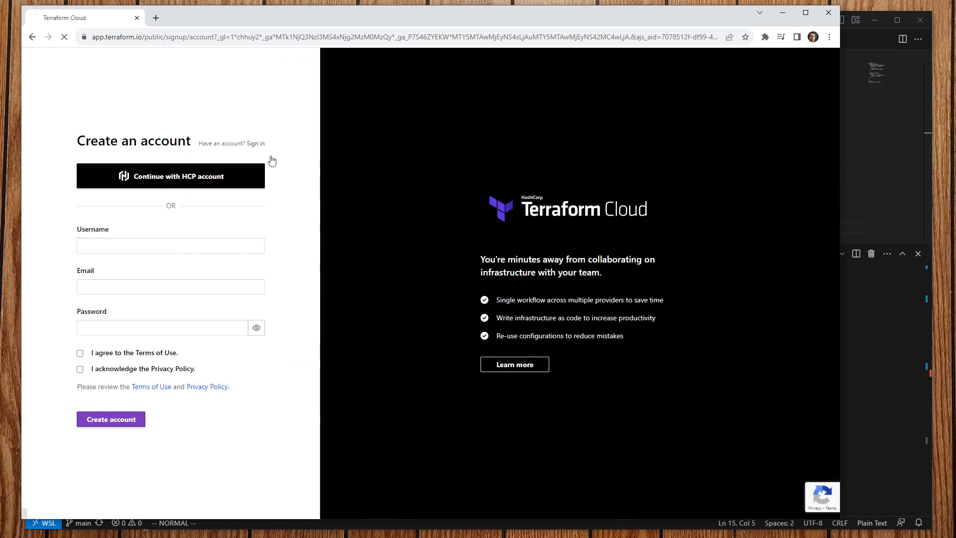
left_click(33, 37)
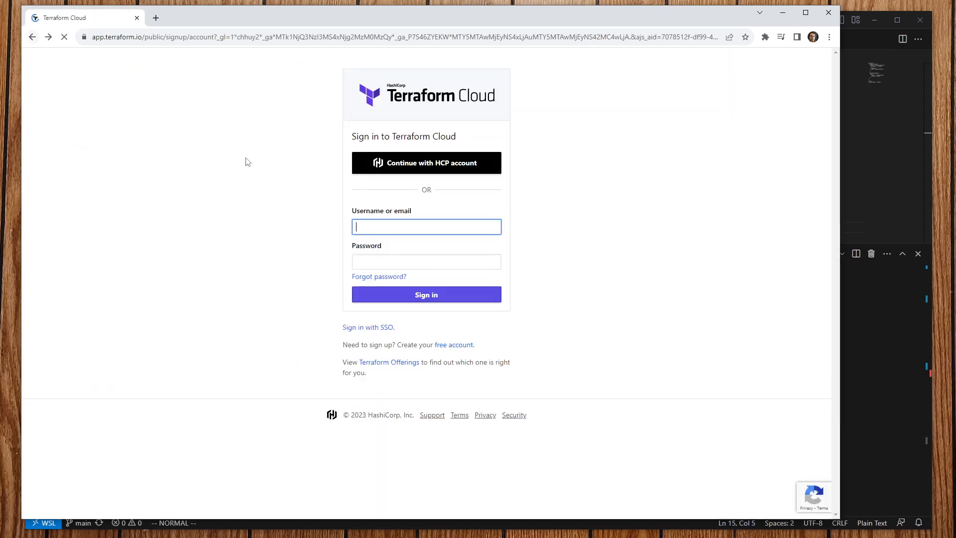
key("ctrl+plus")
key("ctrl+plus")
key("ctrl+plus")
key("ctrl+plus")
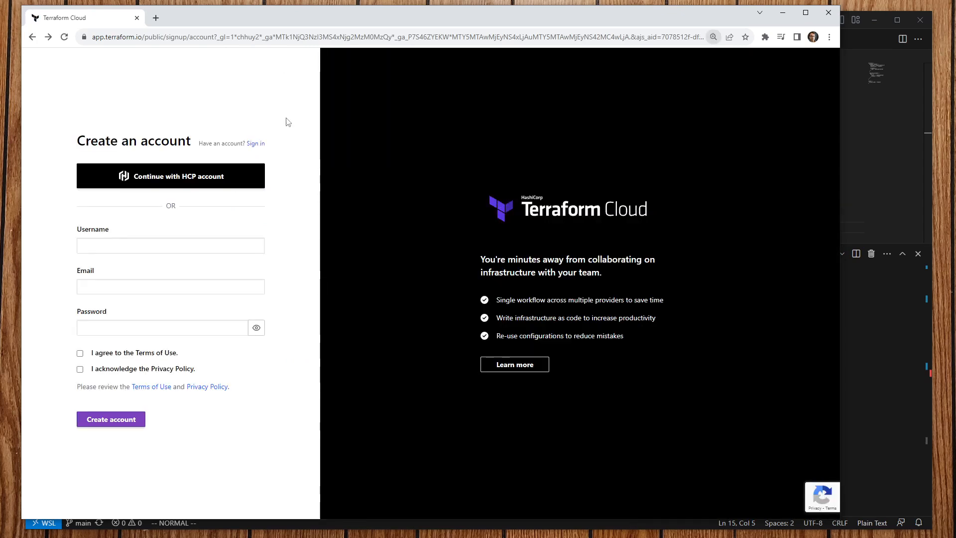
key("ctrl+minus")
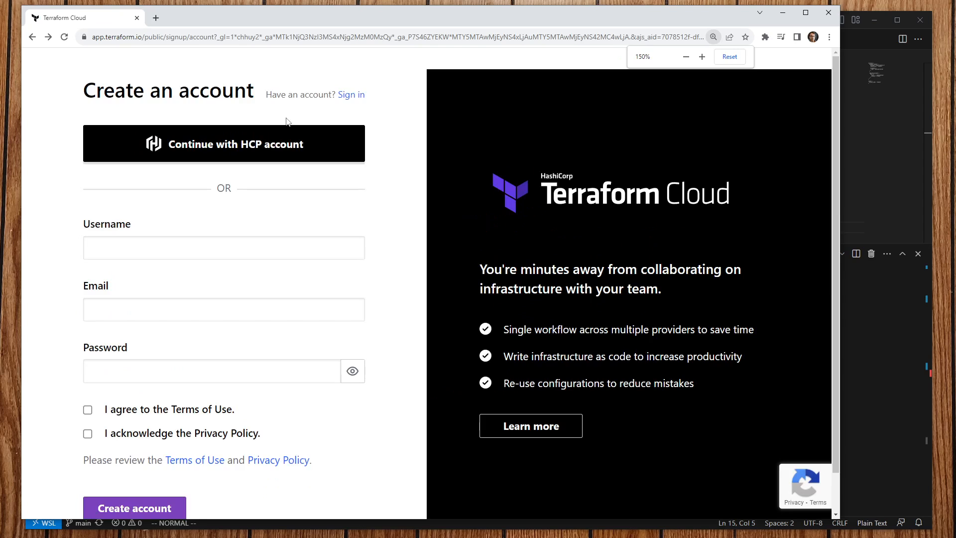
left_click(356, 94)
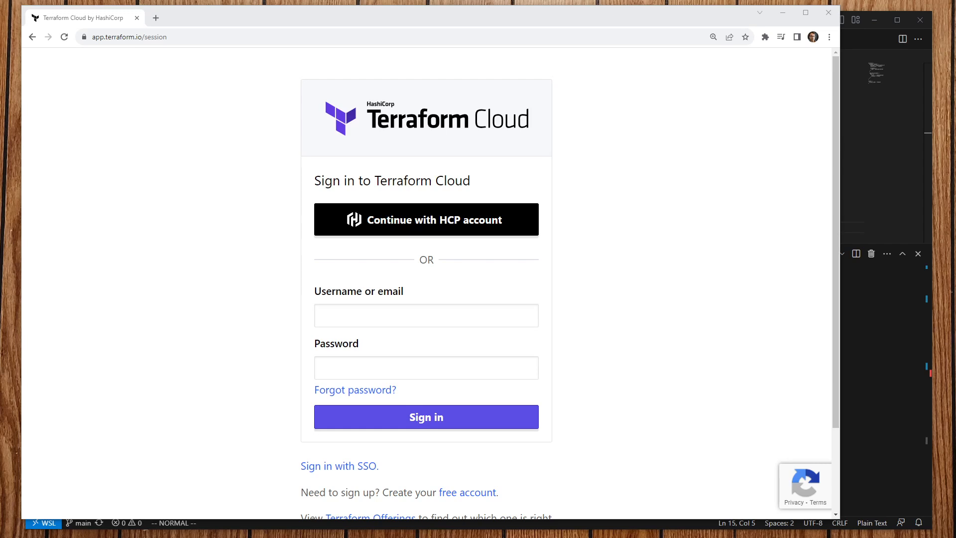
Step: Sign in to Terraform Cloud with the account email and password
left_click(396, 316)
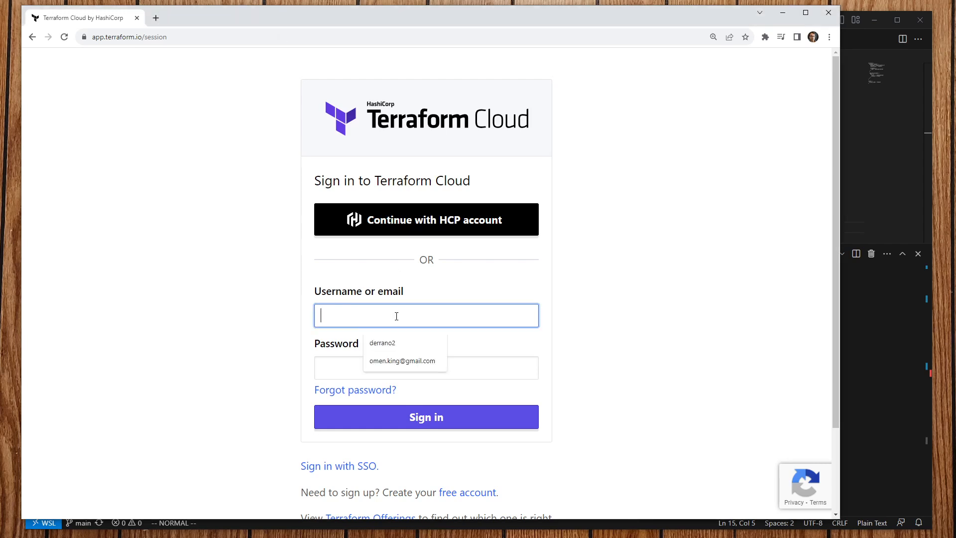
type("andrew@")
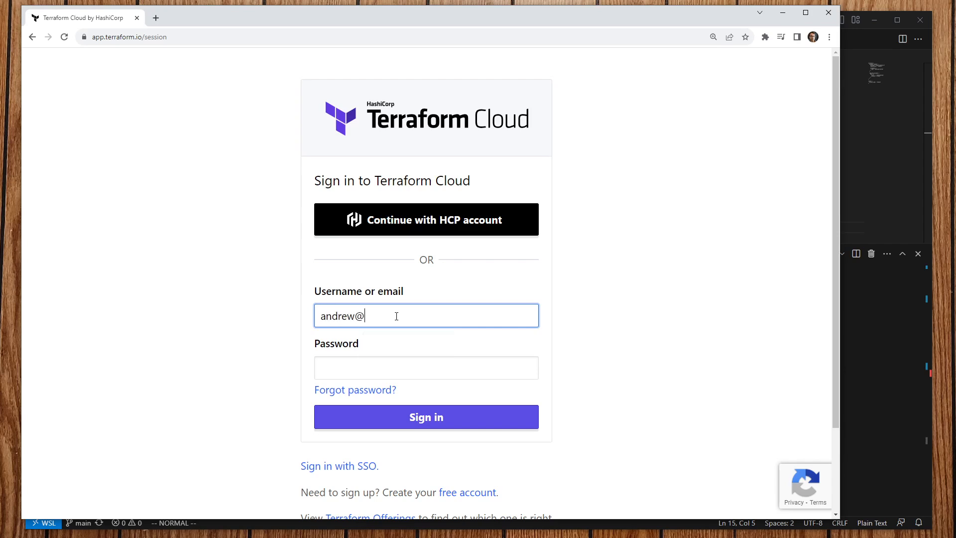
type("example.co")
key("Tab")
key("ctrl+v")
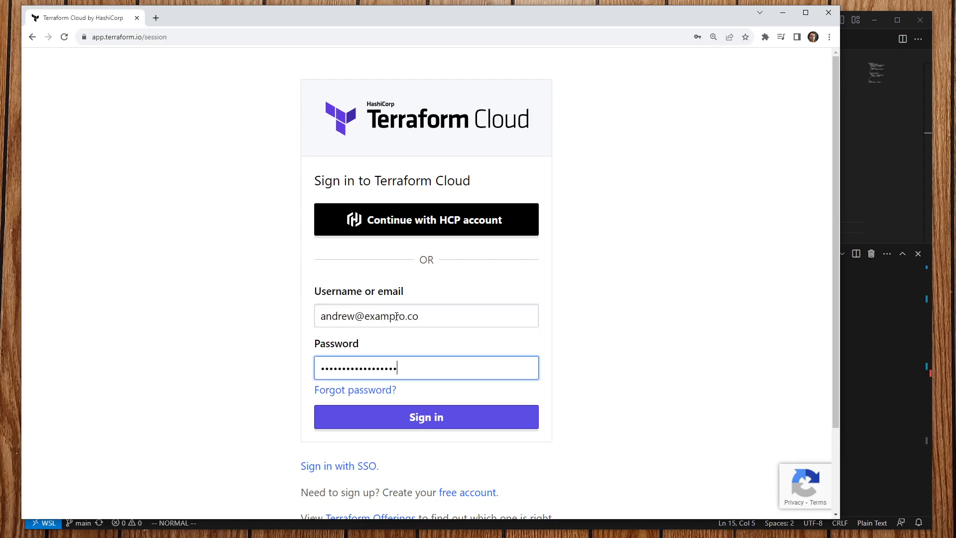
left_click(457, 419)
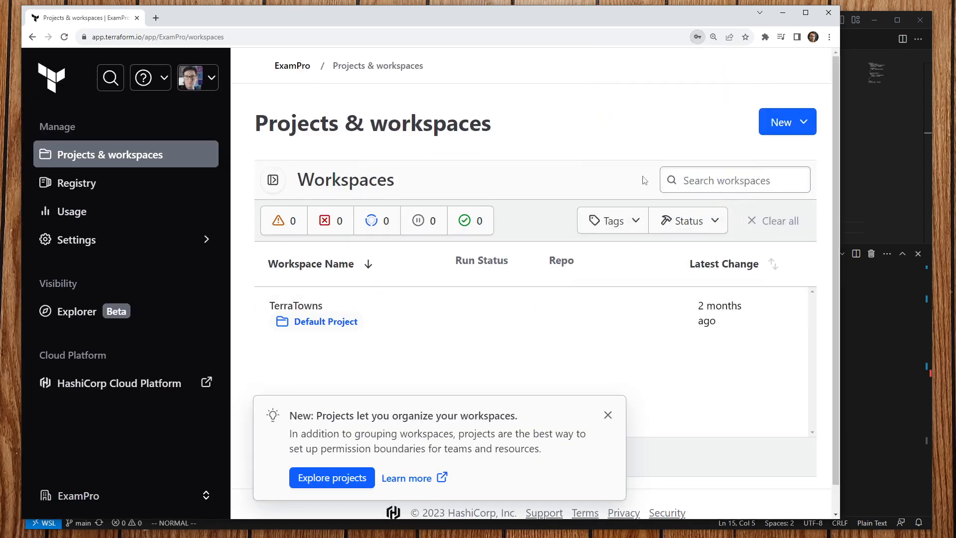
Step: Filter the workspaces to the Default Project, dismiss the projects tip, and inspect TerraTowns
left_click(326, 322)
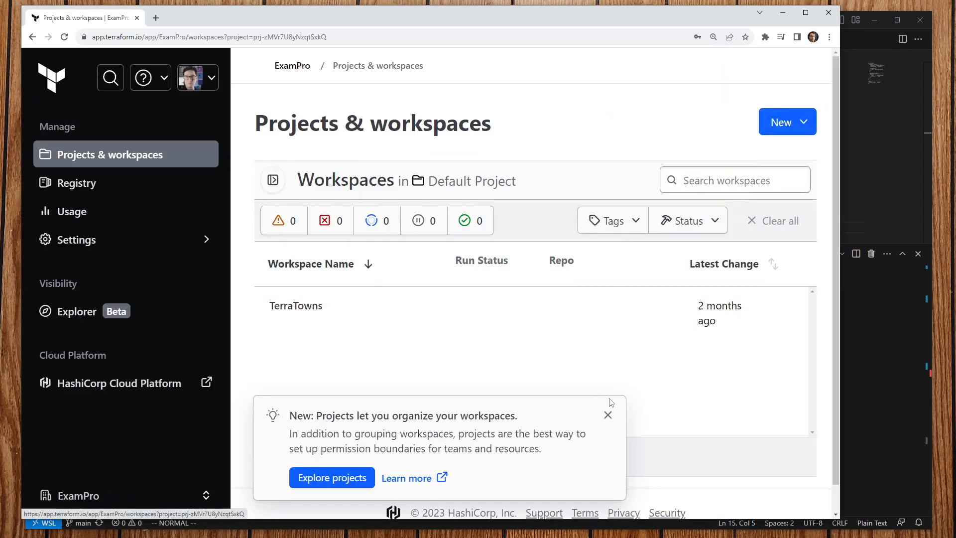
left_click(608, 414)
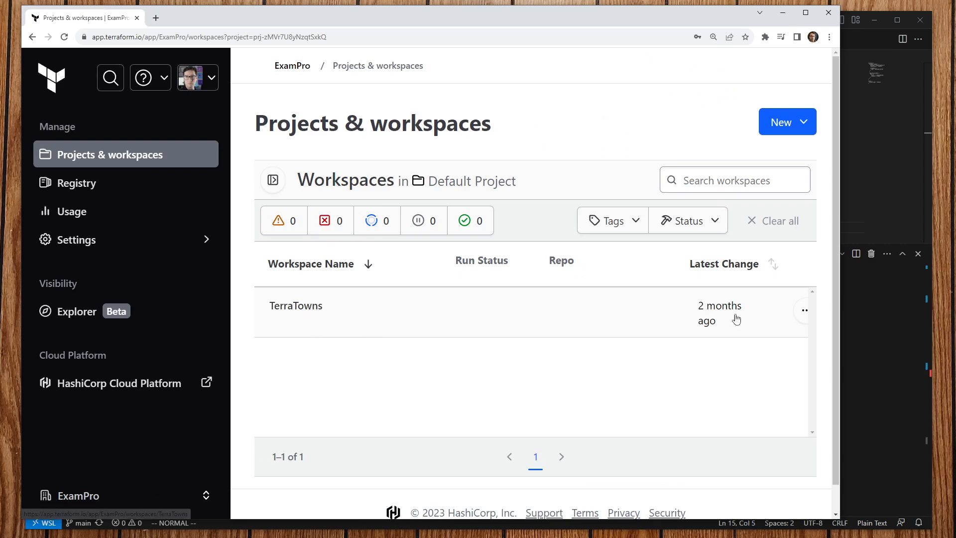
left_click(802, 312)
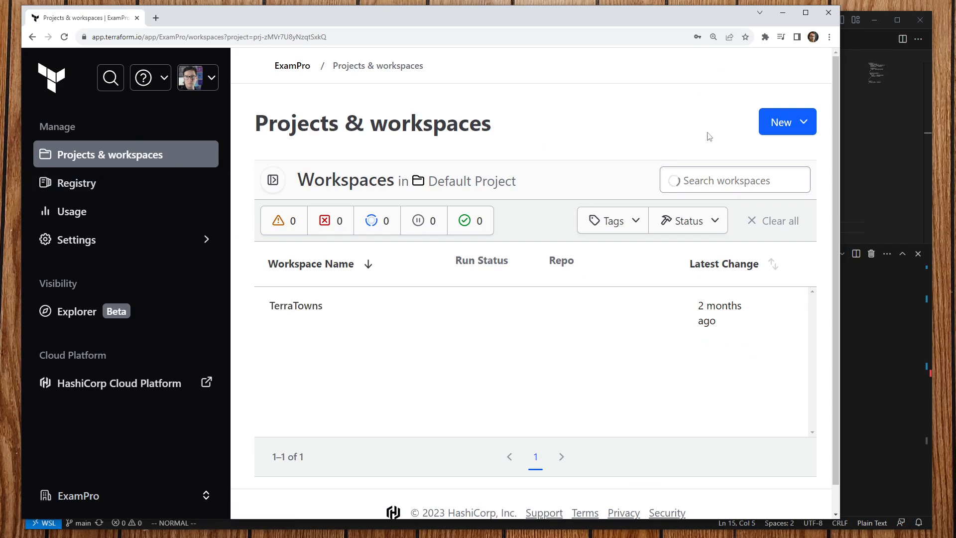
left_click_drag(425, 181, 552, 207)
left_click(796, 128)
left_click(704, 117)
Step: Open User Settings from the account menu
left_click(203, 496)
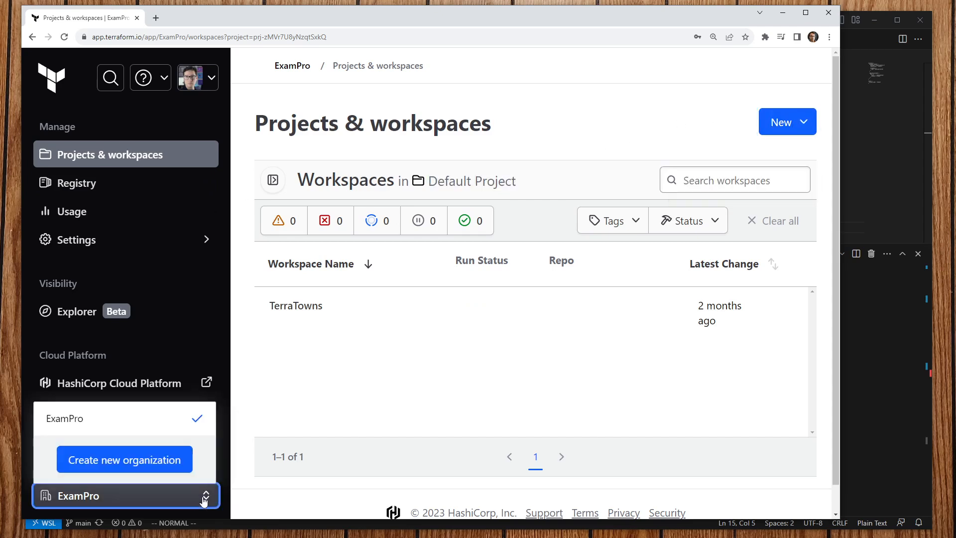
left_click(203, 496)
left_click(210, 79)
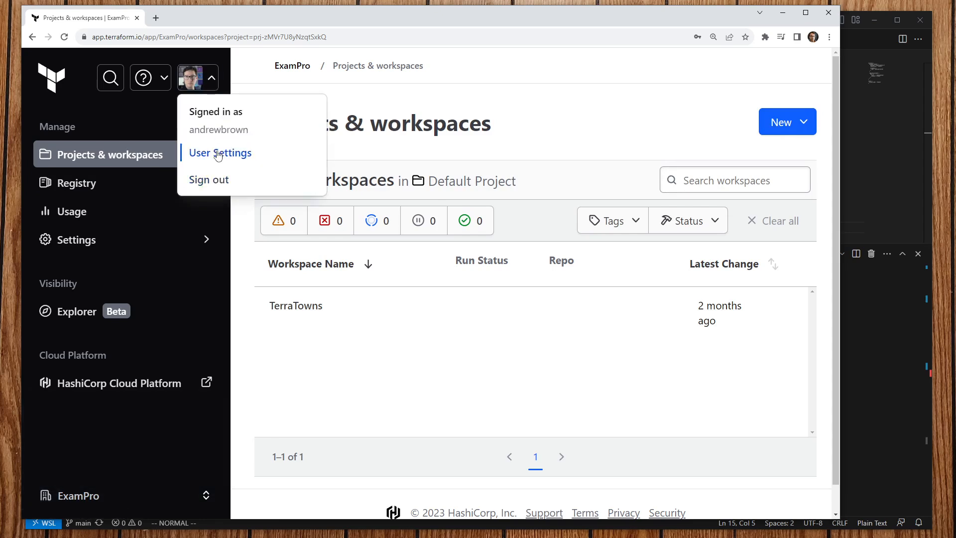
left_click(220, 153)
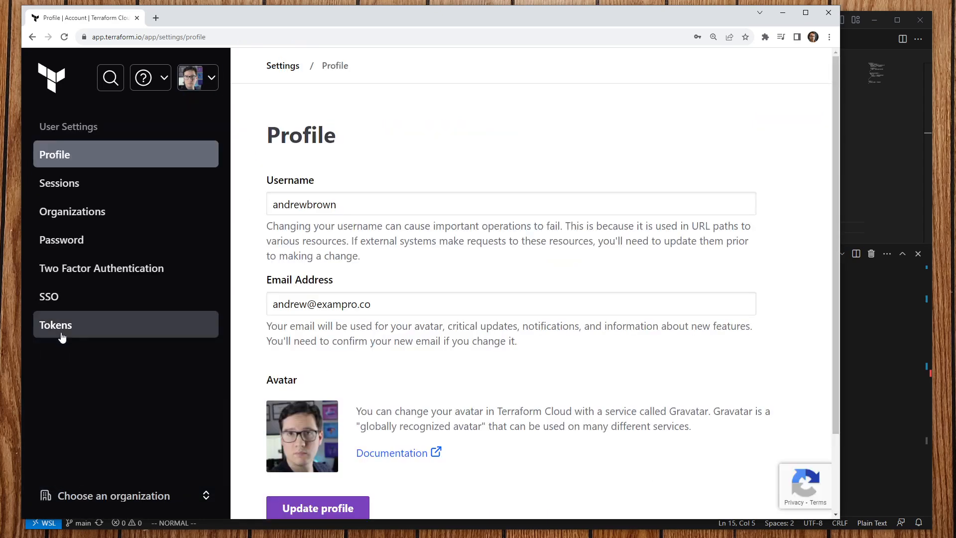
Step: Open the API Tokens page in the Terraform Cloud user settings
left_click_drag(502, 32, 500, 6)
left_click(179, 312)
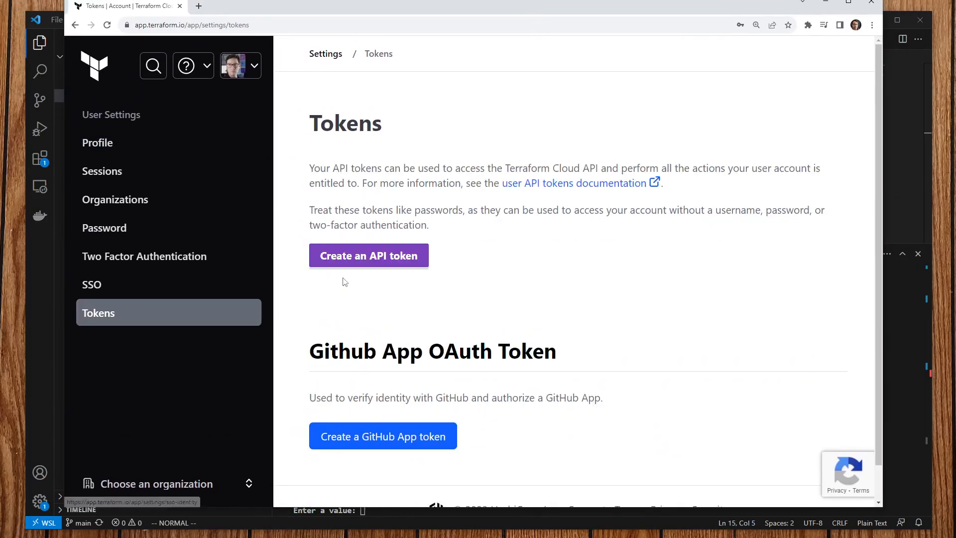
scroll(473, 378, "down", 1)
scroll(481, 411, "up", 1)
Step: Generate a one-day API token described 'Terraform Cloud Test' and copy its value
left_click(392, 256)
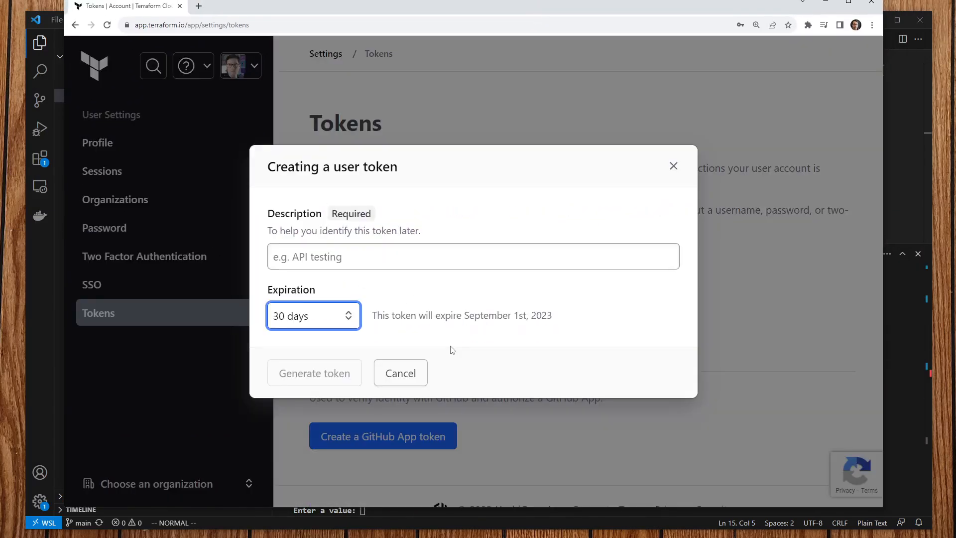
left_click(336, 323)
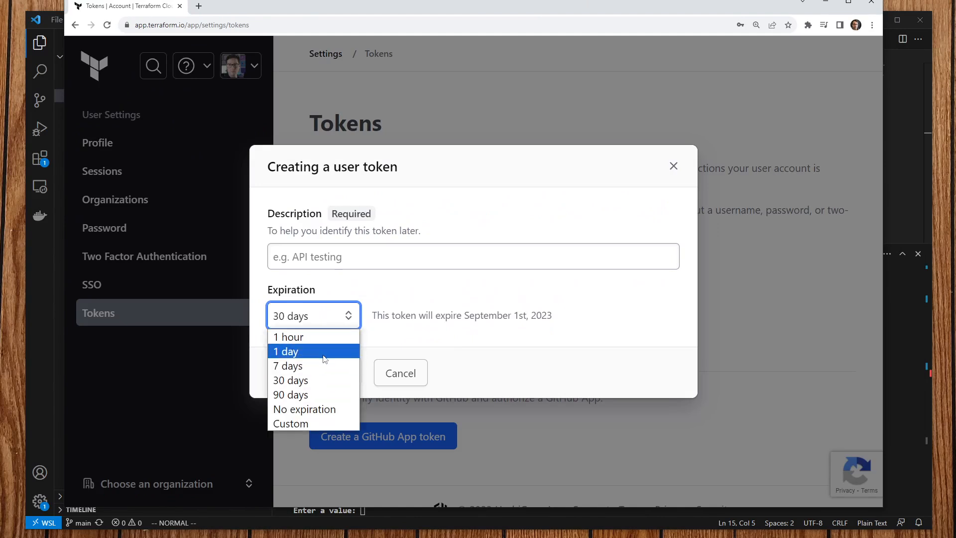
left_click(324, 357)
left_click(361, 258)
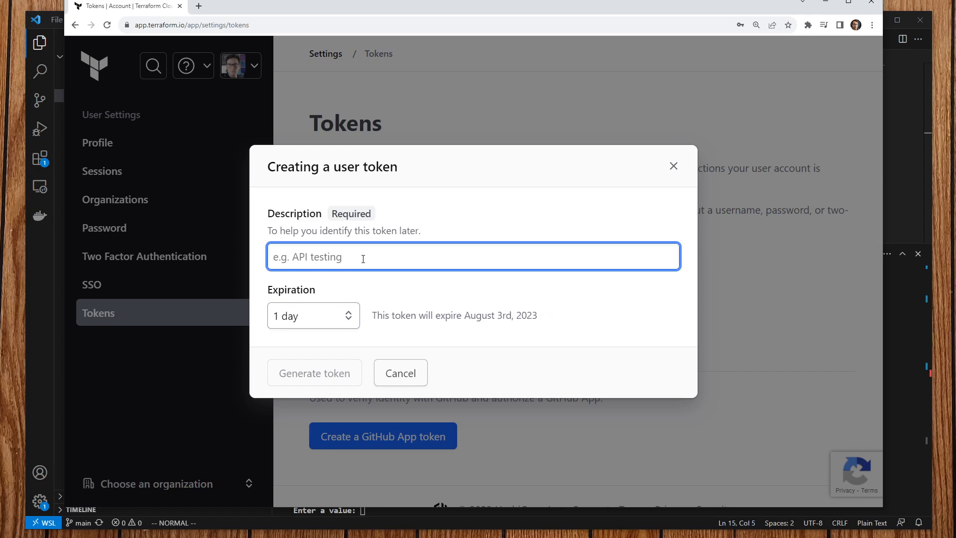
type("Terraform Cloud ")
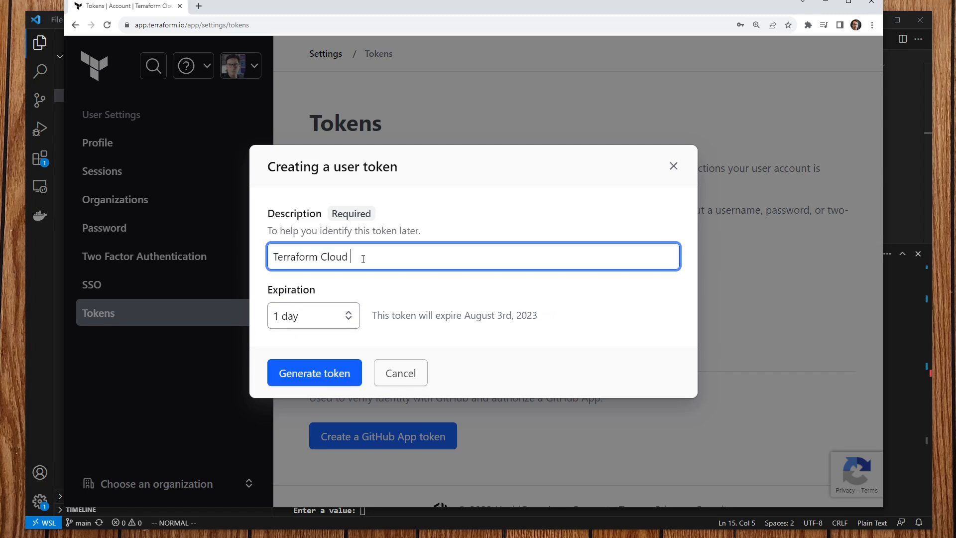
type("Test")
left_click(315, 373)
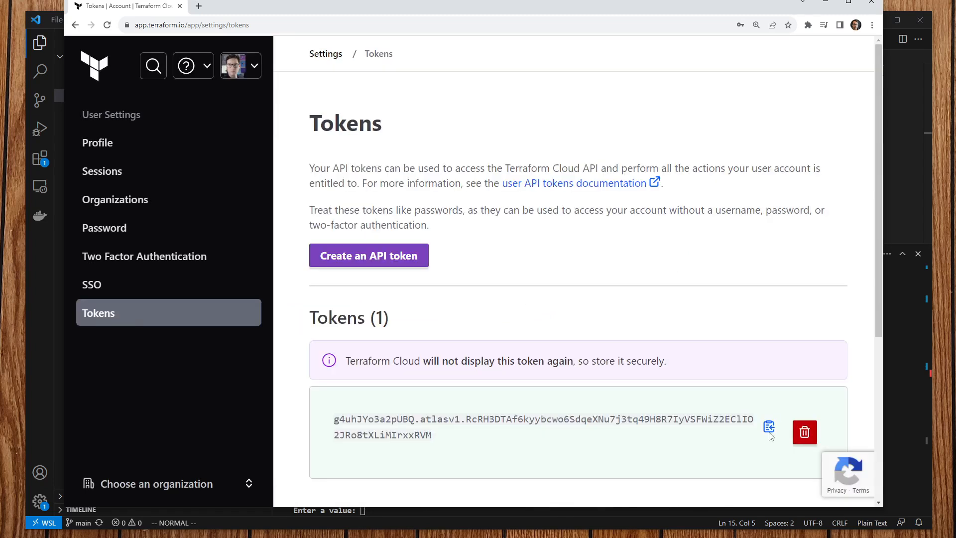
left_click(769, 428)
Step: Paste the token into the terminal and rerun terraform login twice from command history
key("alt+Tab")
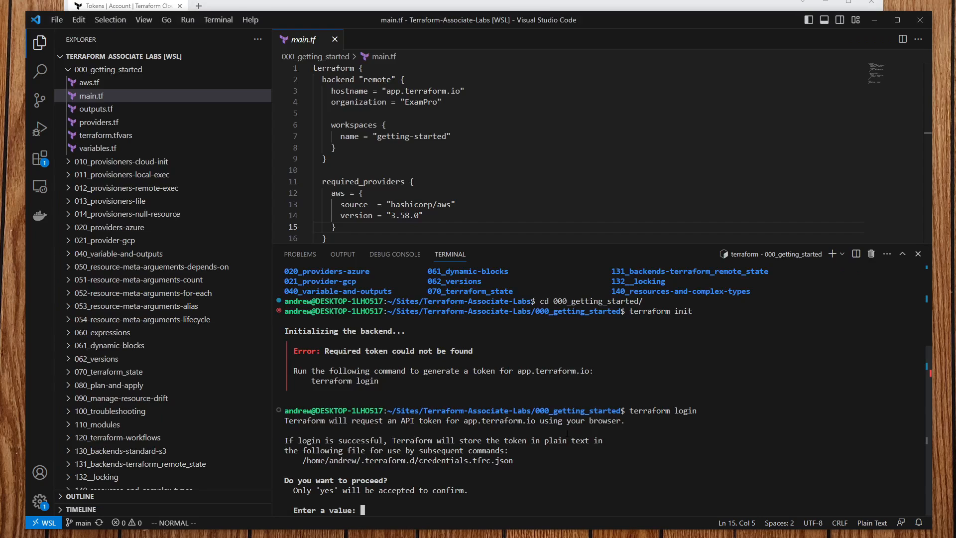
key("ctrl+v")
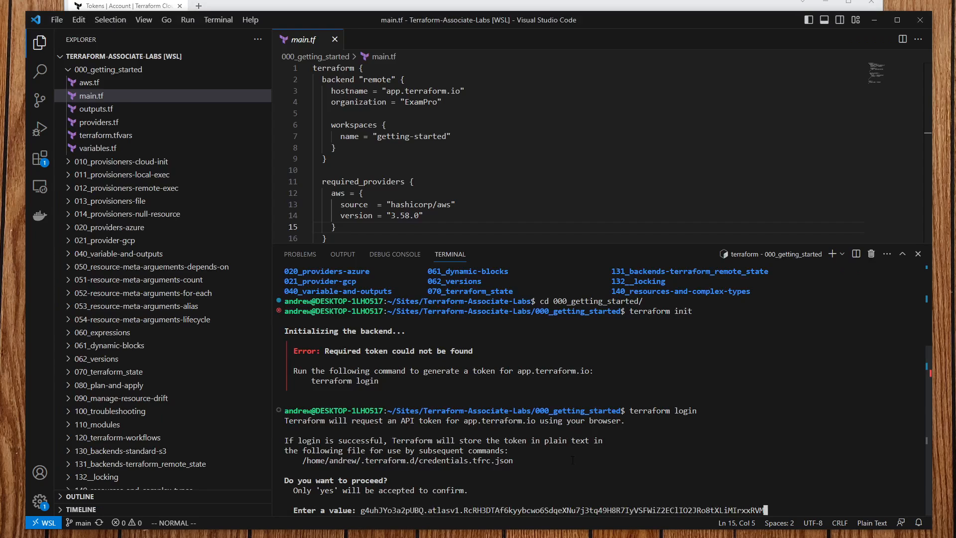
key("Return")
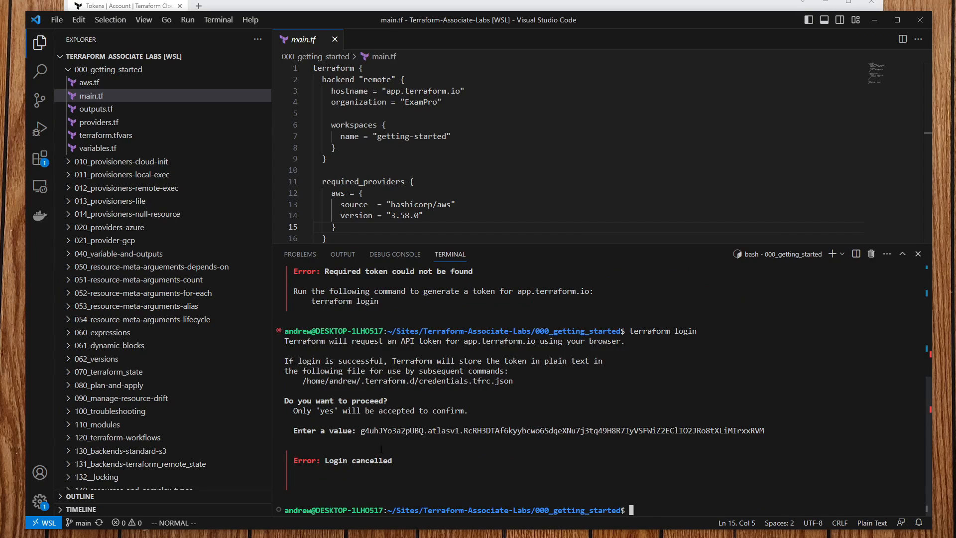
key("Up")
key("Return")
key("ctrl+v")
key("Return")
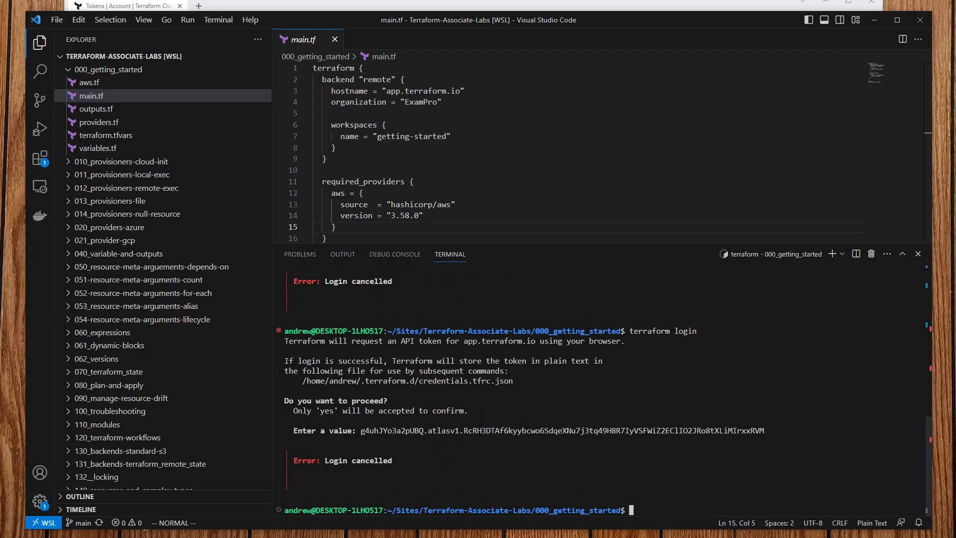
key("Up")
key("Return")
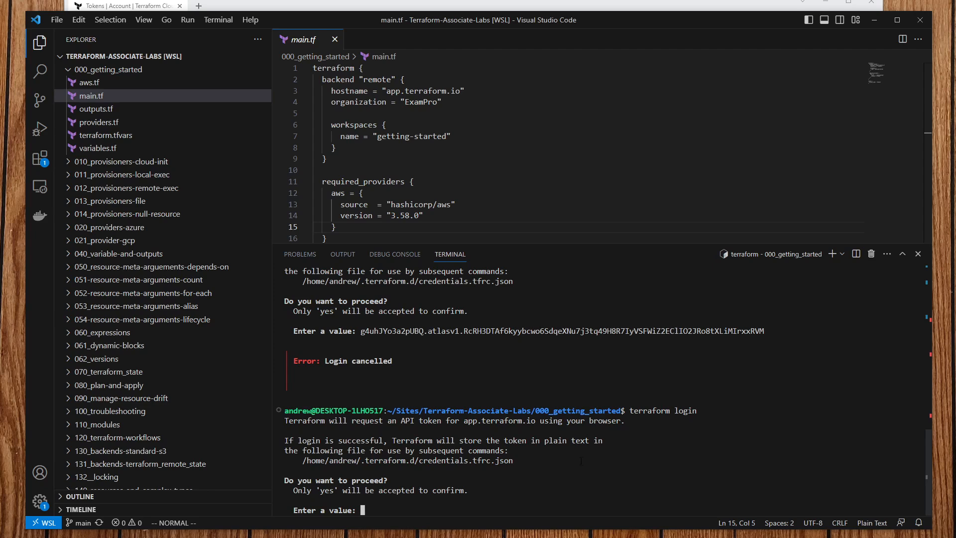
Step: Answer yes to terraform login and generate a one-day token on the opened tokens page
type("yes")
key("Return")
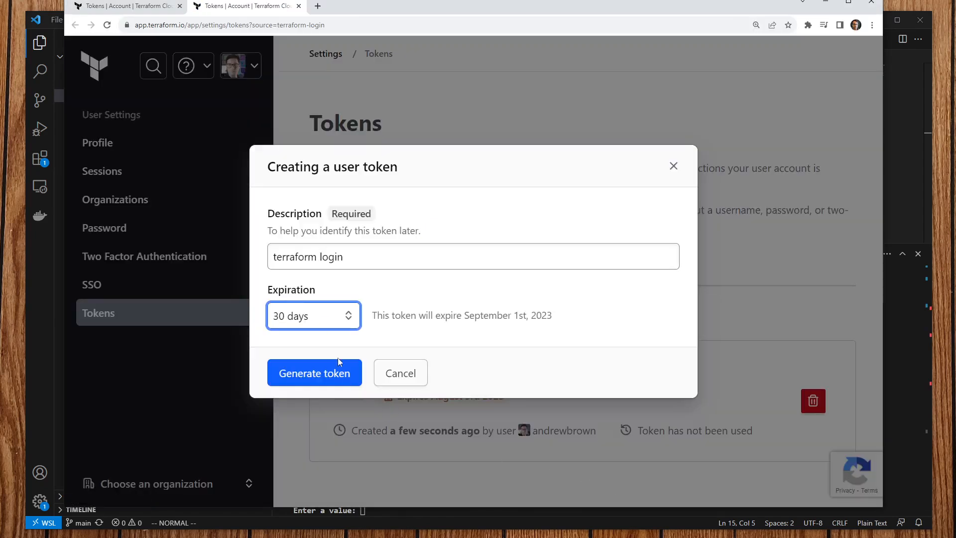
left_click(335, 317)
left_click(308, 351)
left_click(336, 371)
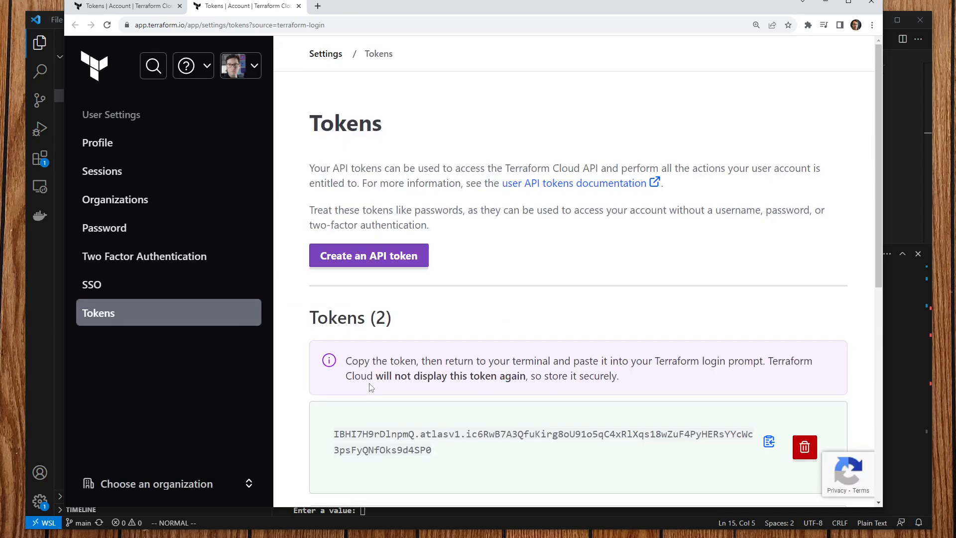
Step: Copy the new token and return to the VS Code terminal
scroll(371, 387, "down", 6)
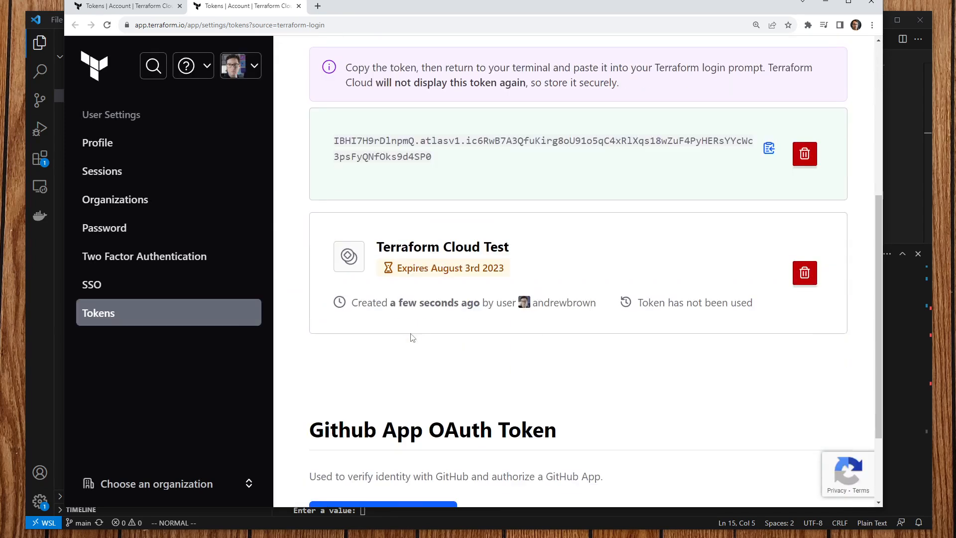
left_click(902, 417)
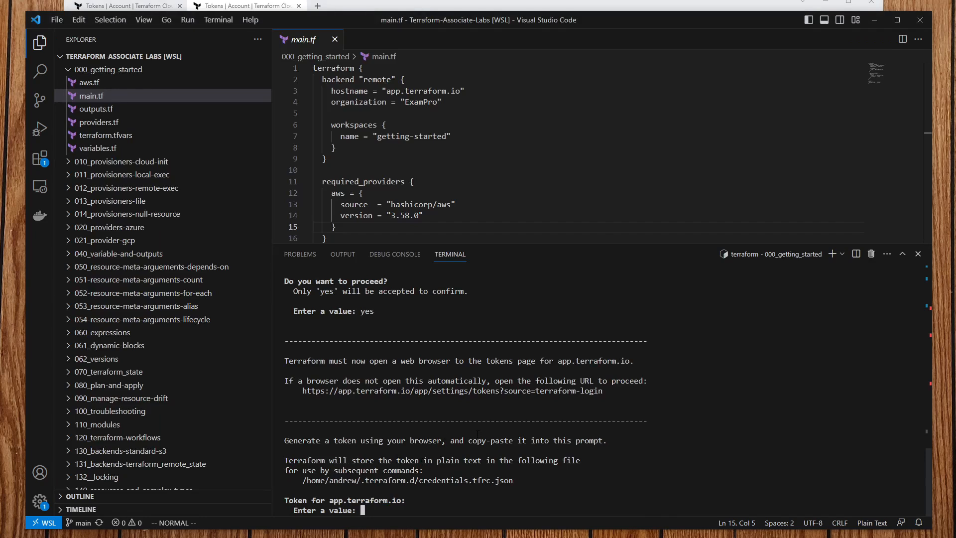
left_click_drag(635, 19, 642, 40)
left_click(582, 11)
scroll(495, 239, "up", 4)
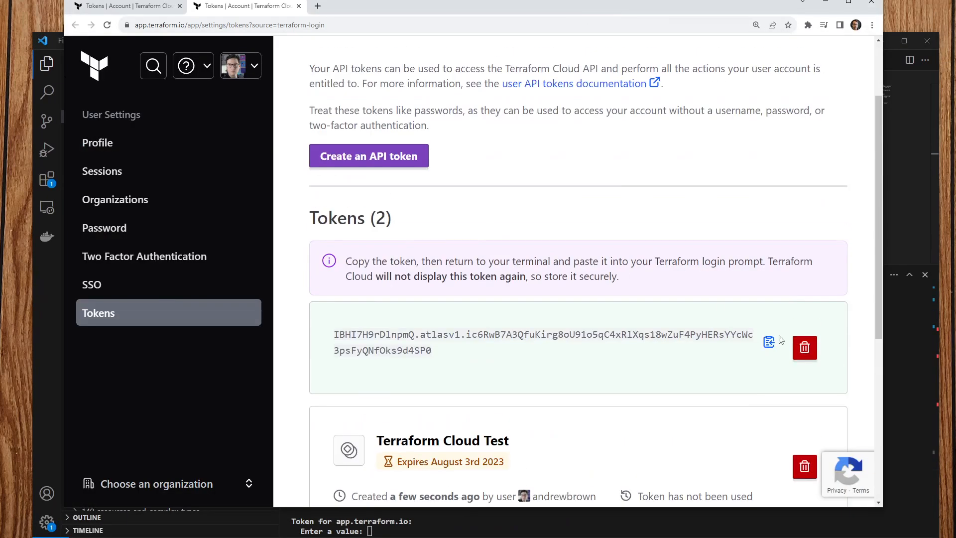
left_click(770, 343)
key("alt+Tab")
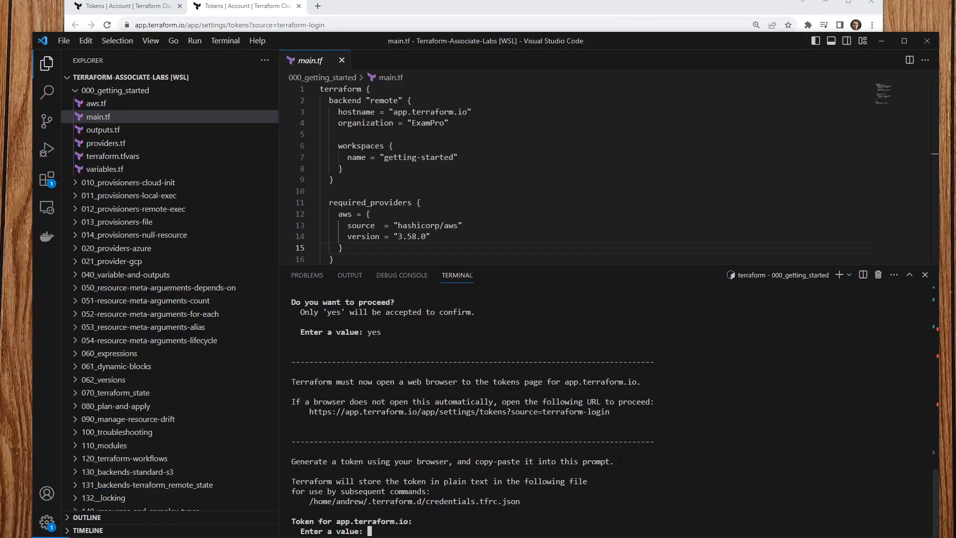
left_click_drag(596, 49, 628, 126)
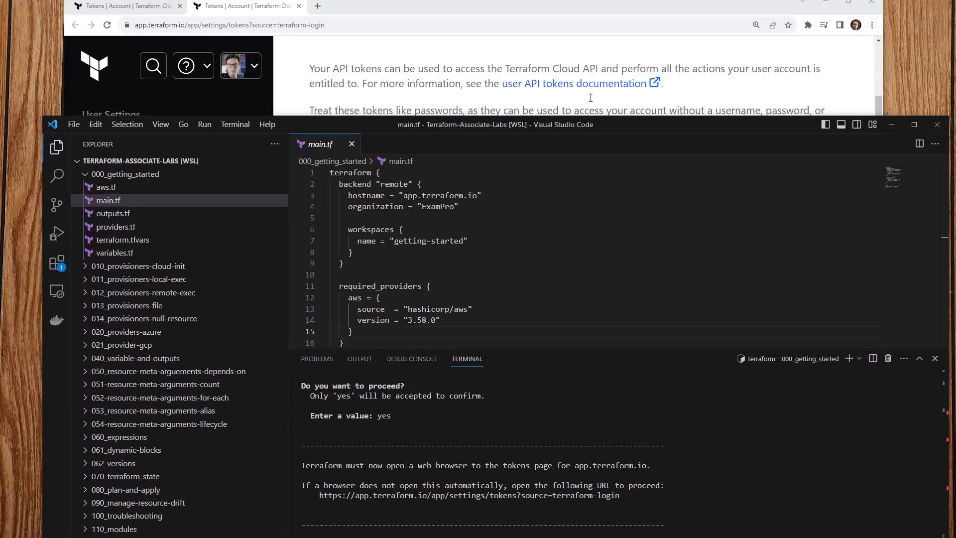
left_click(566, 13)
left_click(770, 344)
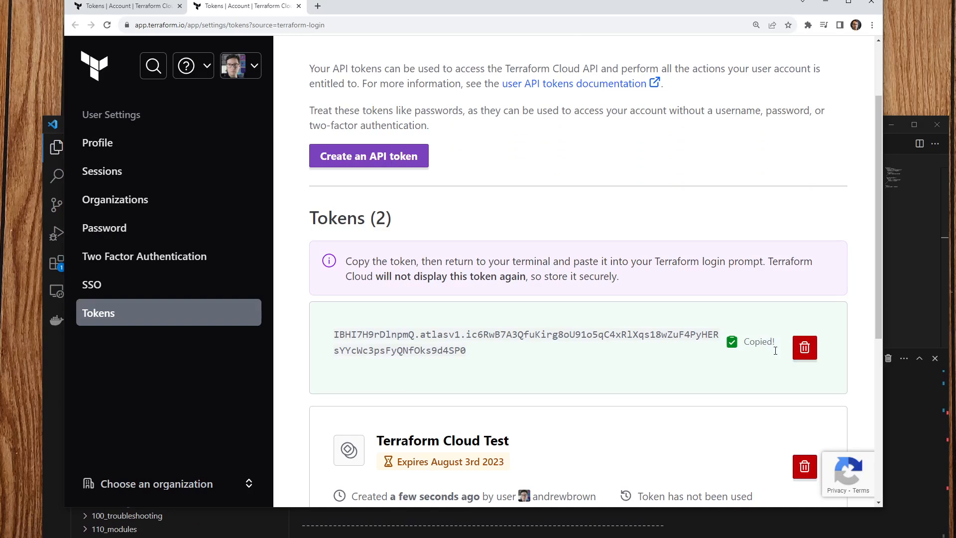
key("alt+Tab")
left_click_drag(674, 122, 656, 15)
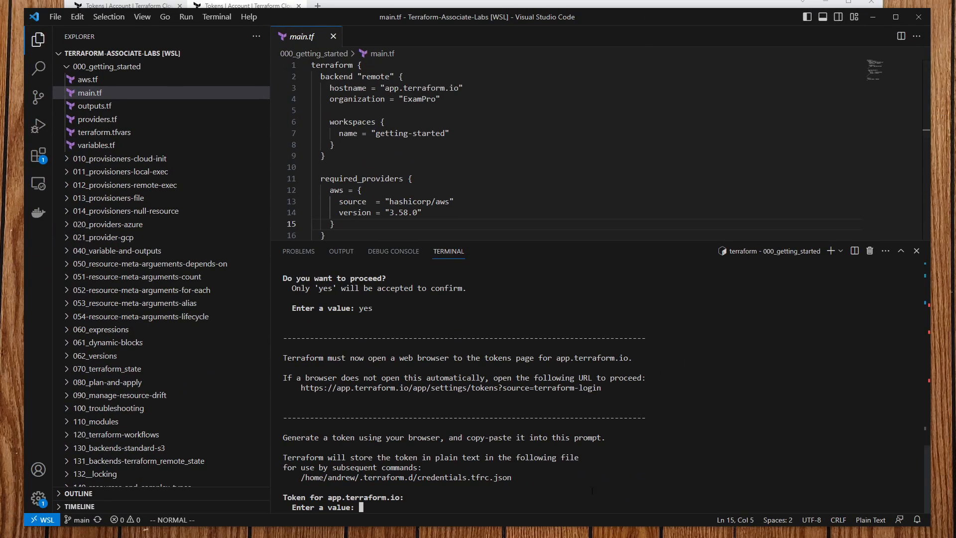
Step: Submit the pasted token, then rerun terraform login after it is rejected as unauthorized
key("ctrl+v")
key("Return")
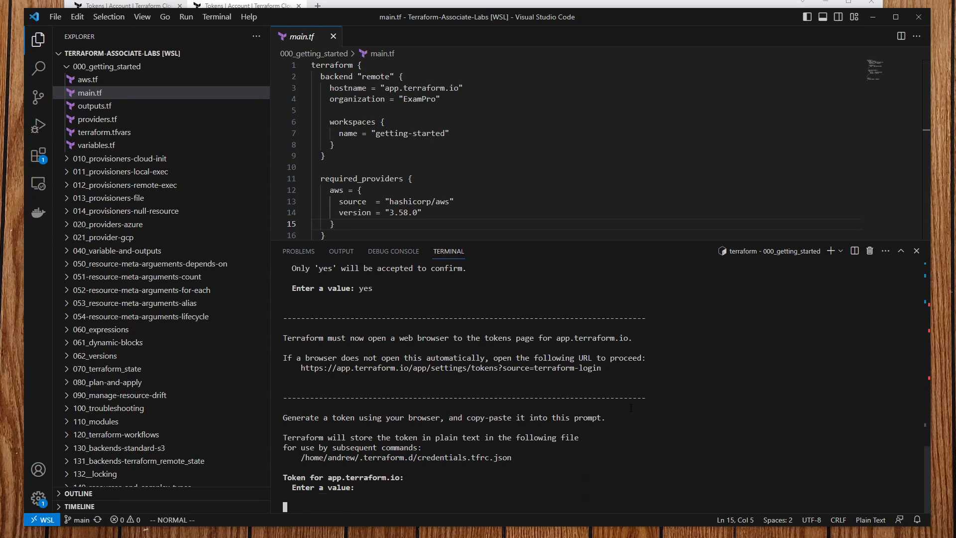
key("Up")
key("Return")
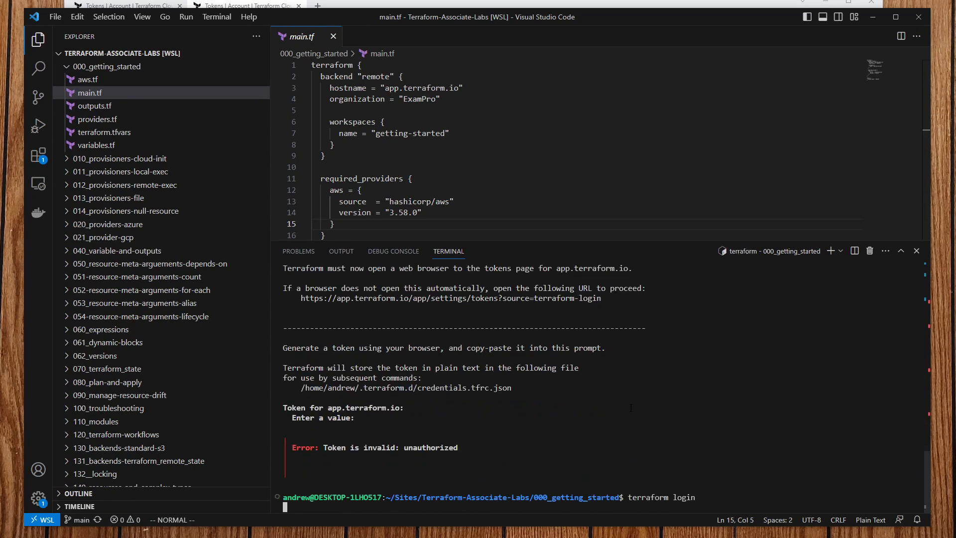
key("ctrl+v")
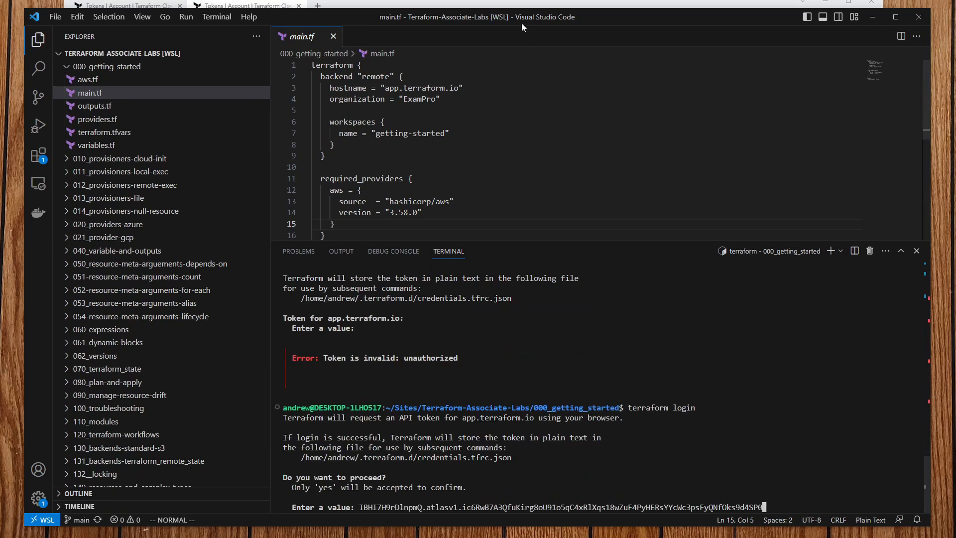
Step: Delete the 'Terraform Cloud Test' and 'terraform login' tokens from the Terraform Cloud account
left_click_drag(607, 18, 628, 84)
left_click(549, 7)
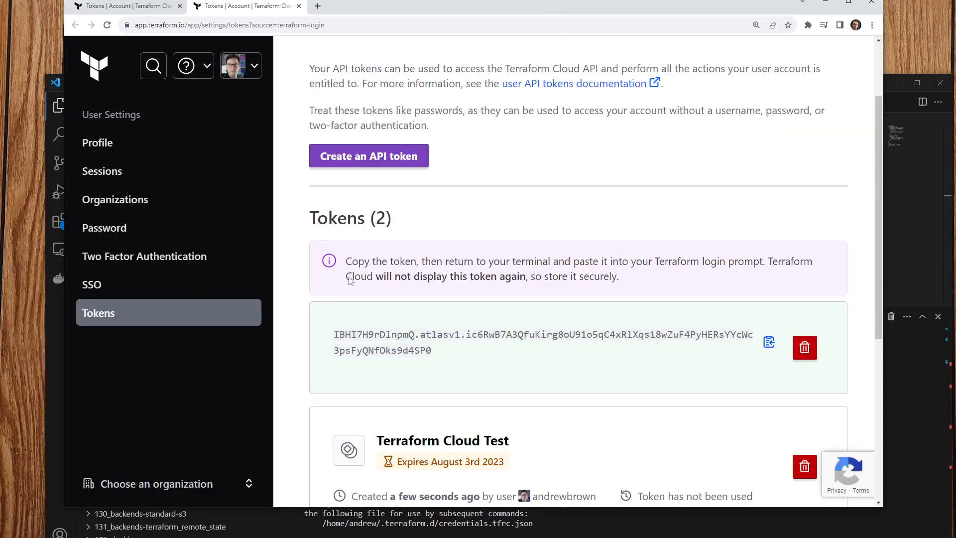
scroll(648, 354, "down", 3)
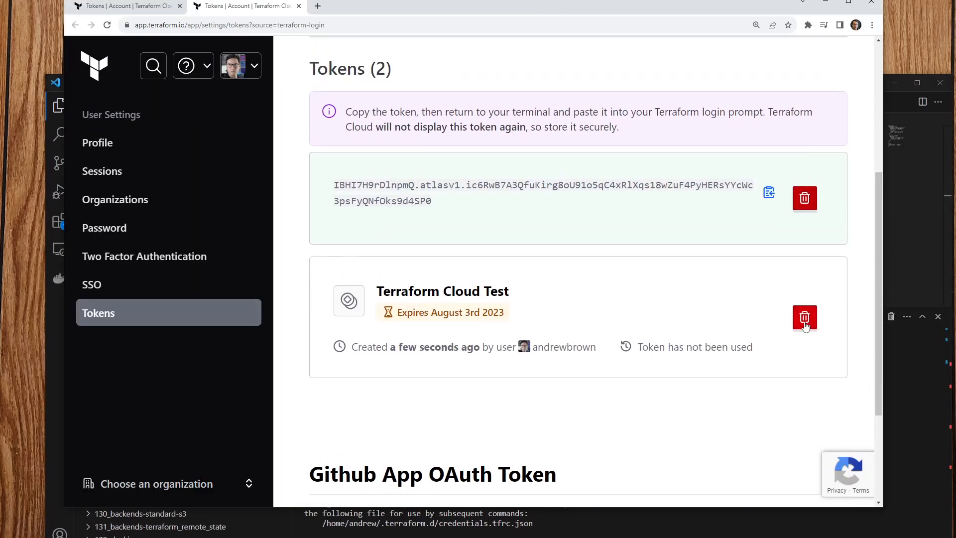
left_click(805, 319)
left_click(304, 337)
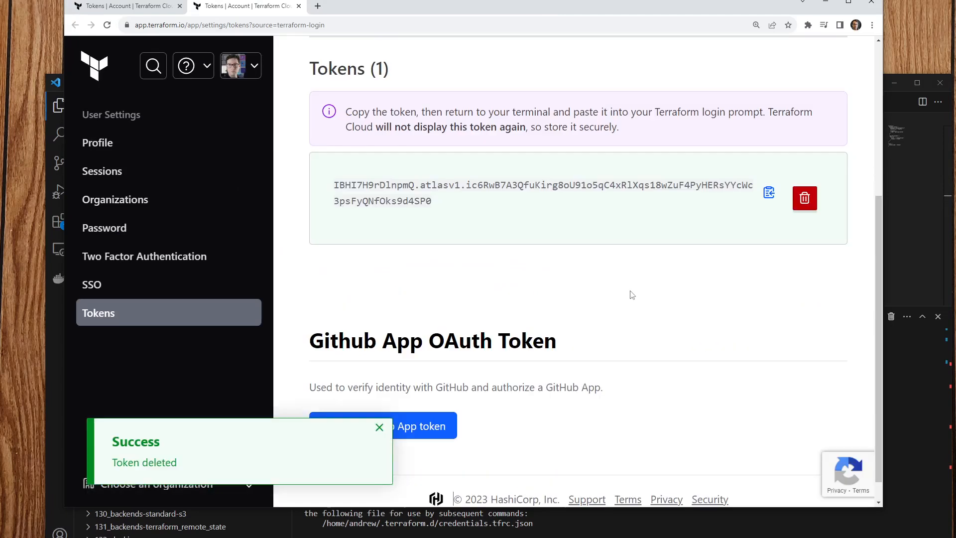
left_click(805, 198)
left_click(298, 336)
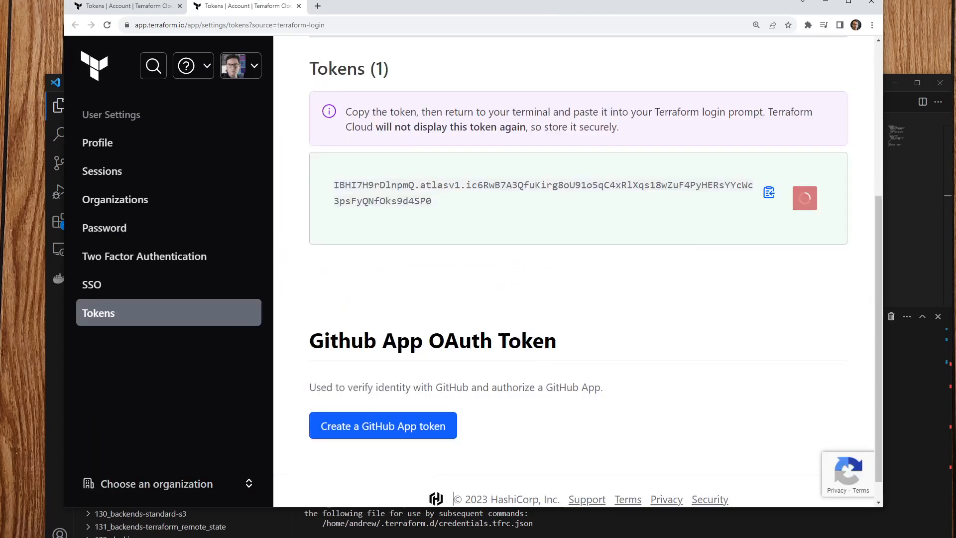
key("alt+Tab")
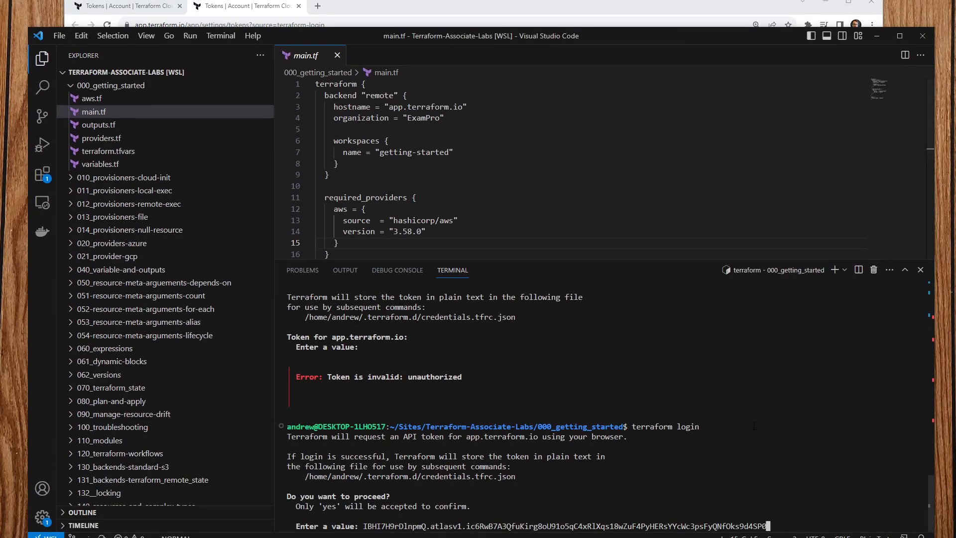
Step: Cancel the pending prompt, clear the terminal, rerun terraform login and confirm with yes
key("ctrl+c")
type("clear")
key("Return")
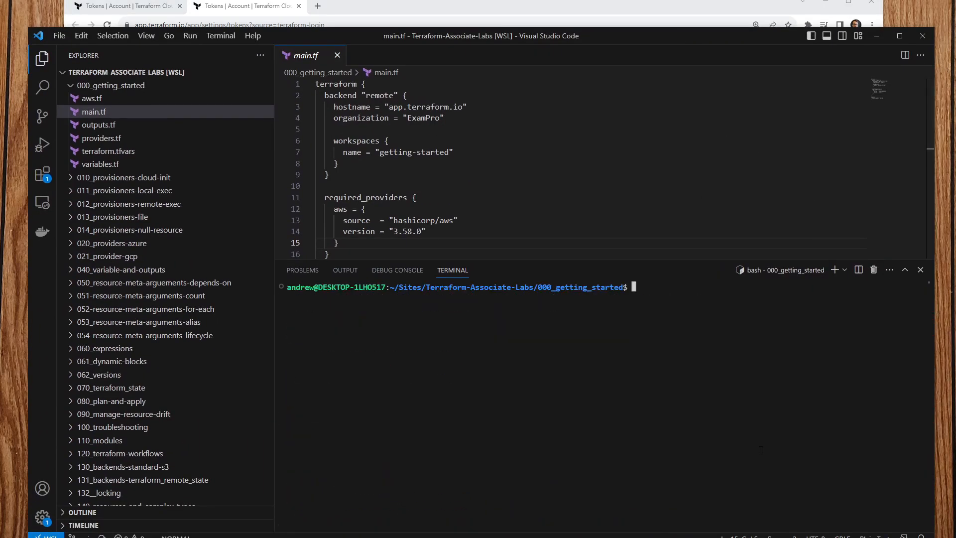
key("Up")
key("Up")
key("Return")
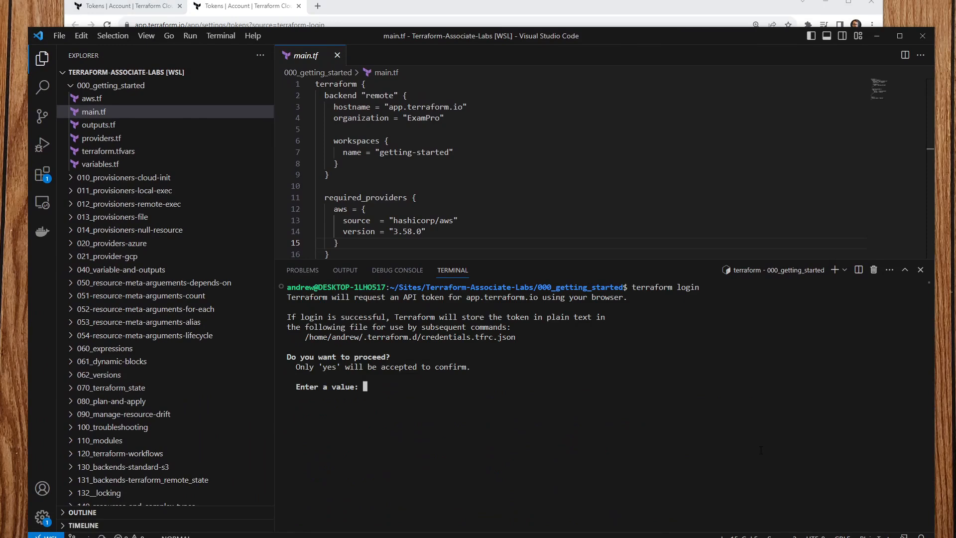
type("yes")
key("Return")
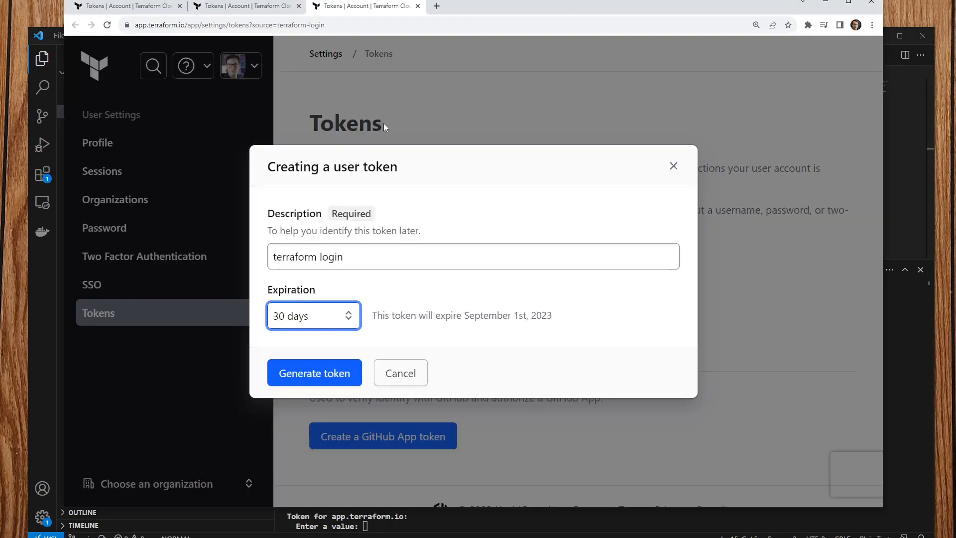
Step: Generate a one-day terraform login token, copy it, and submit it at the login prompt
left_click(319, 317)
left_click(326, 346)
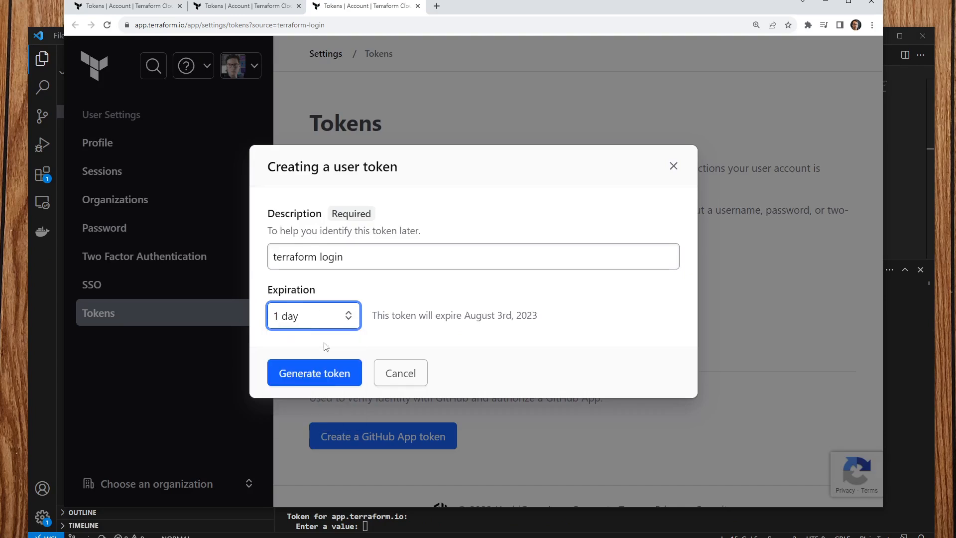
left_click(346, 373)
scroll(535, 285, "down", 1)
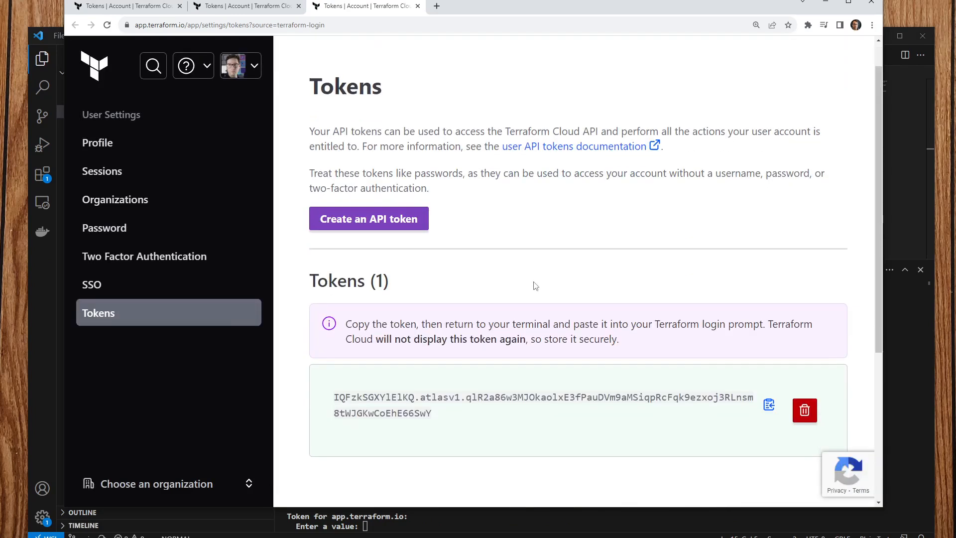
scroll(535, 286, "down", 1)
left_click(769, 341)
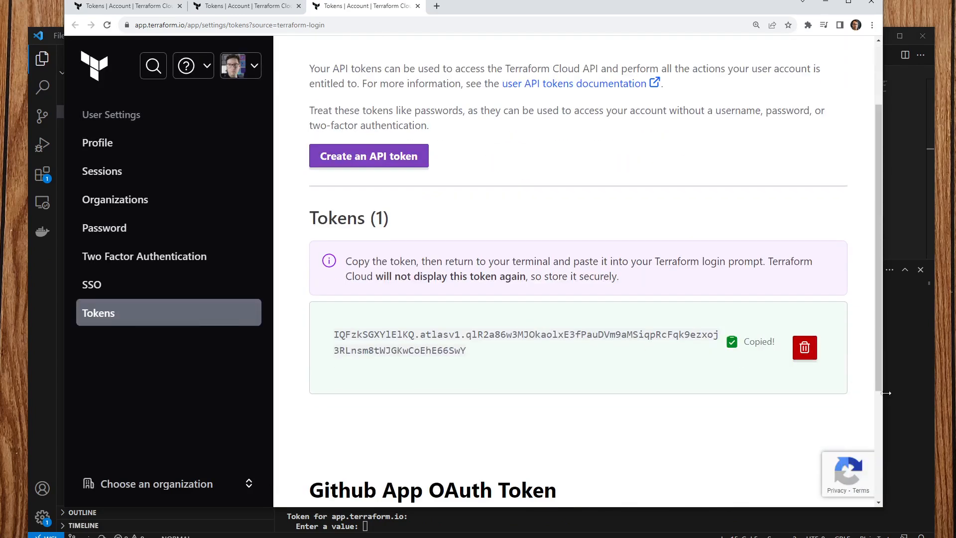
left_click(894, 392)
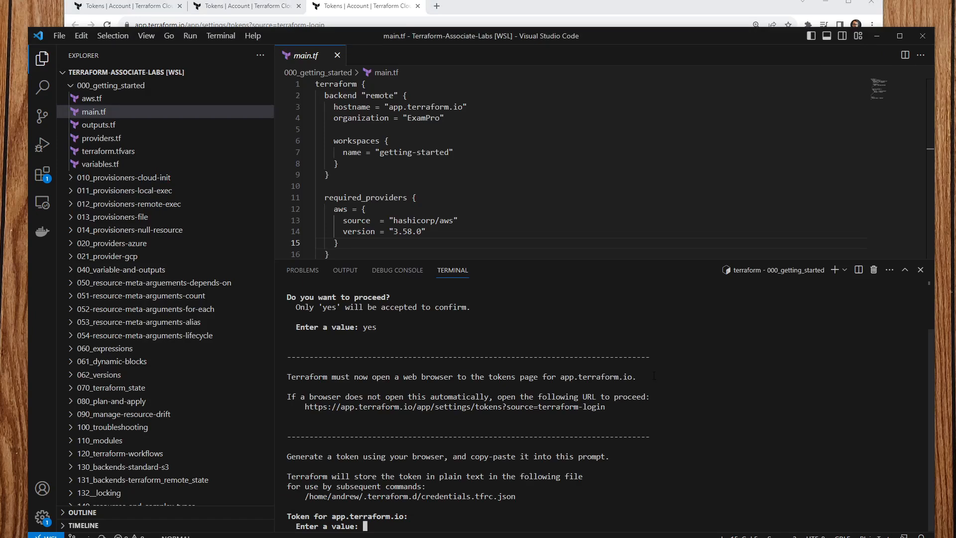
key("ctrl+v")
key("Return")
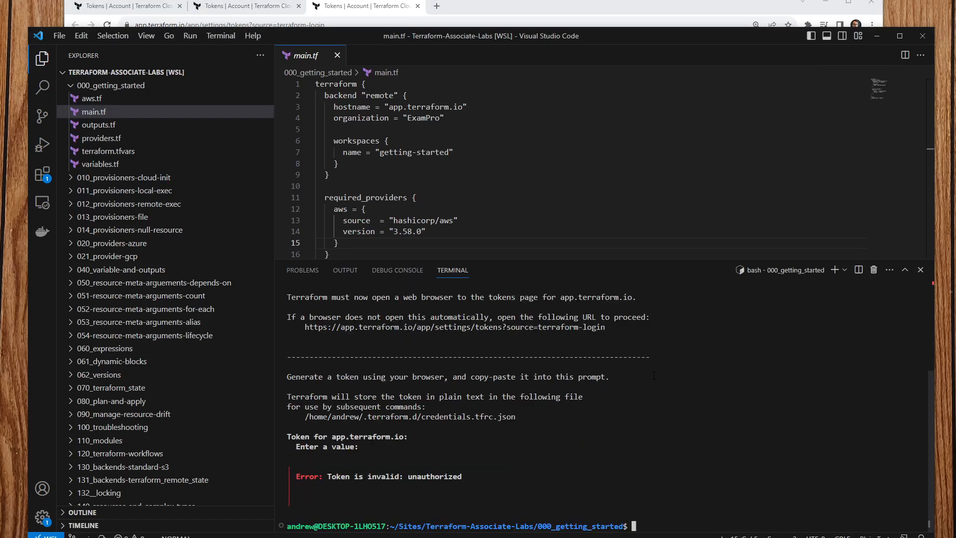
Step: Recall terraform login from the command history and run it again
key("Up")
key("Down")
key("Up")
key("Down")
left_click_drag(590, 41, 601, 19)
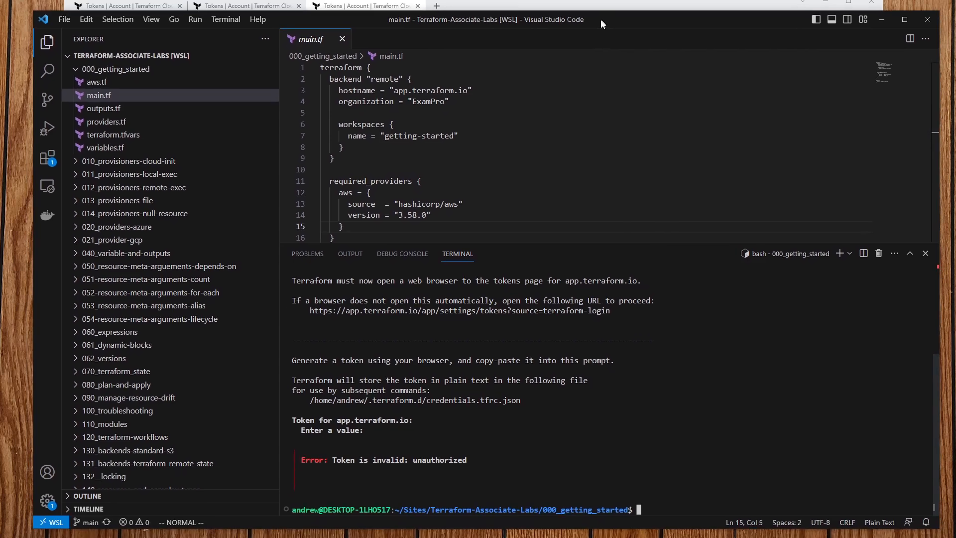
left_click(79, 20)
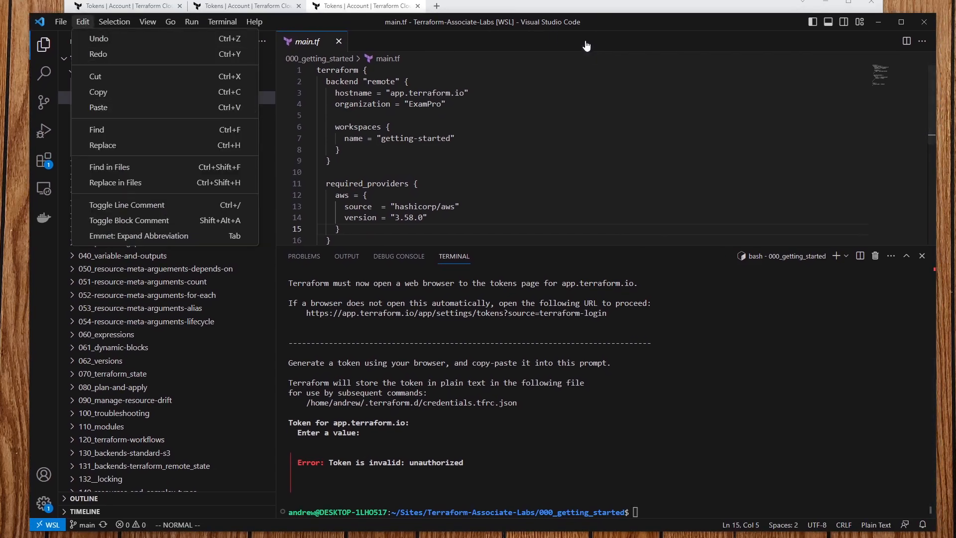
left_click(648, 413)
key("Up")
key("Up")
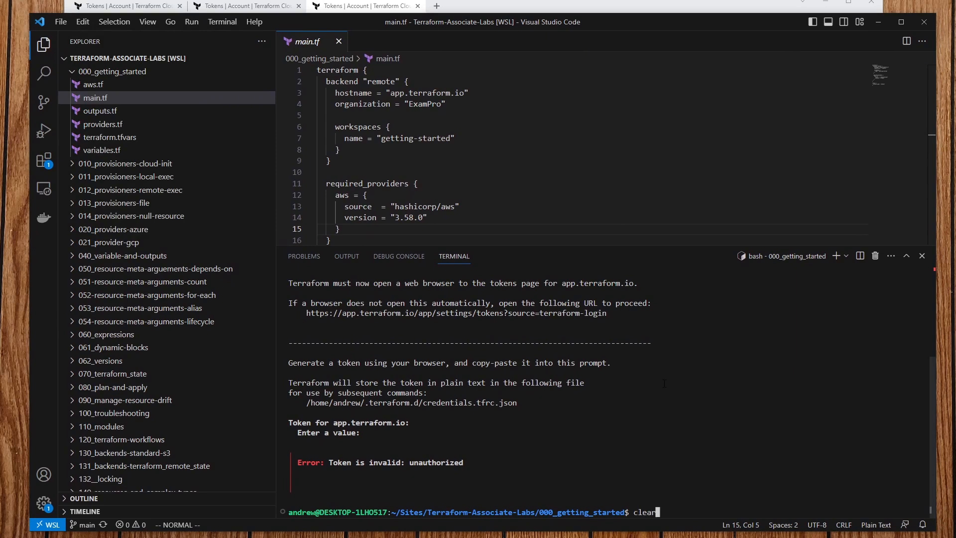
key("Down")
key("Return")
Step: Confirm with yes, generate another one-day token, copy it, and verify the clipboard
type("yes")
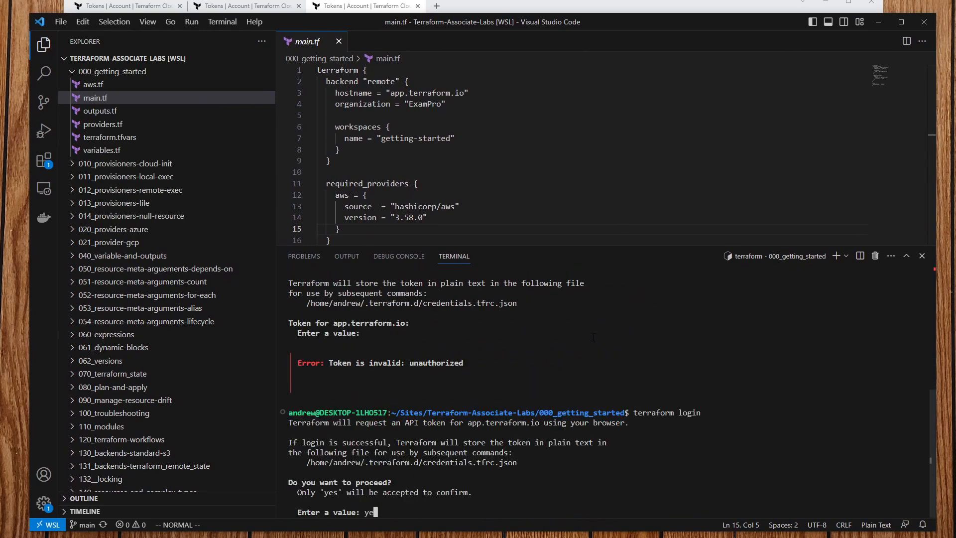
key("Return")
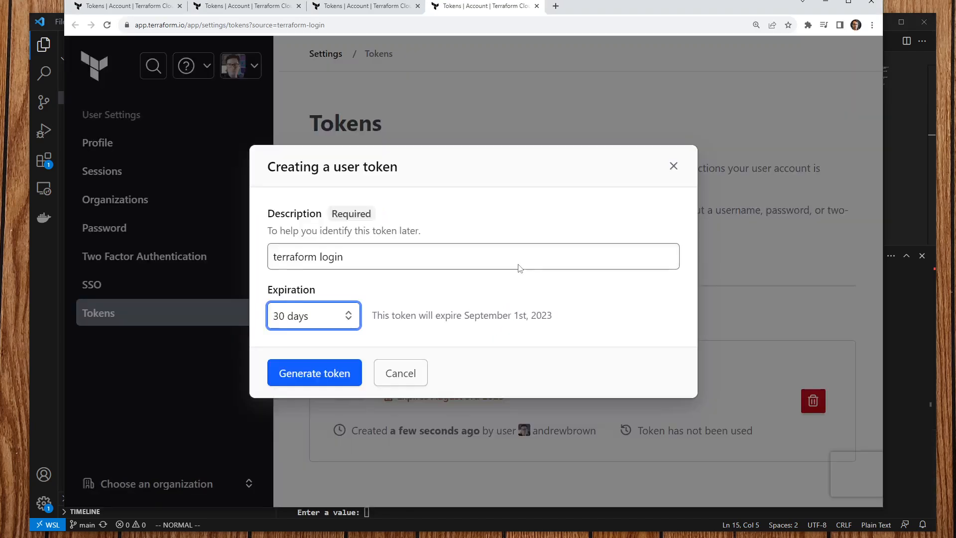
left_click(305, 315)
left_click(307, 350)
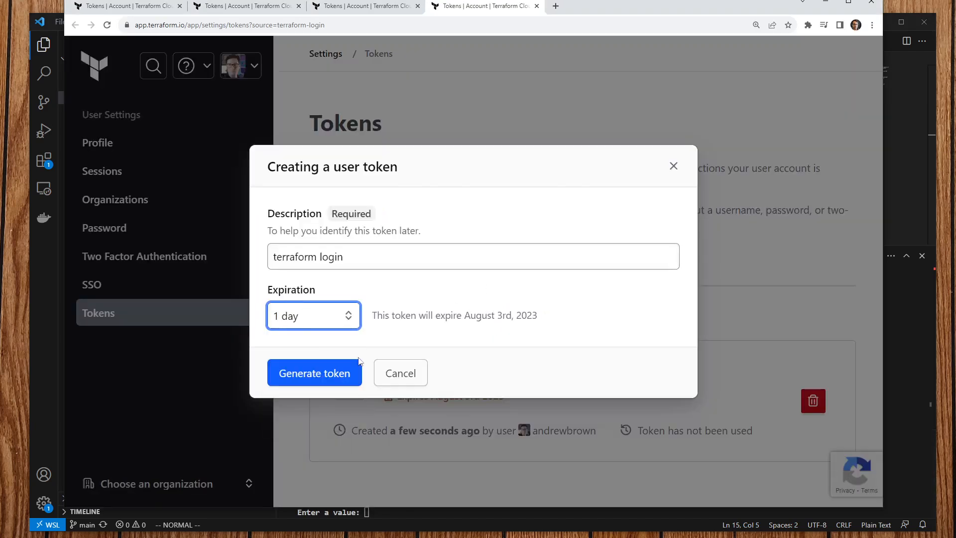
left_click(313, 372)
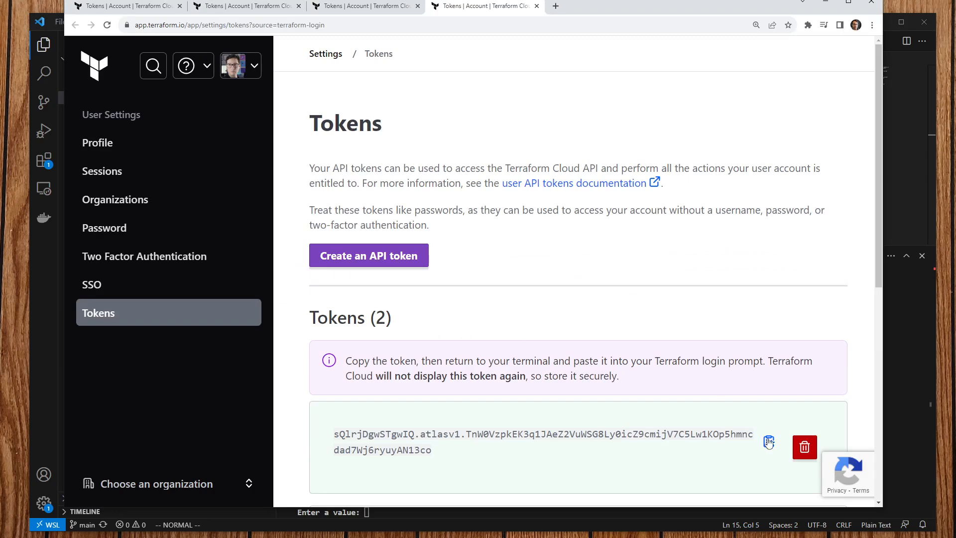
left_click(769, 441)
left_click(474, 28)
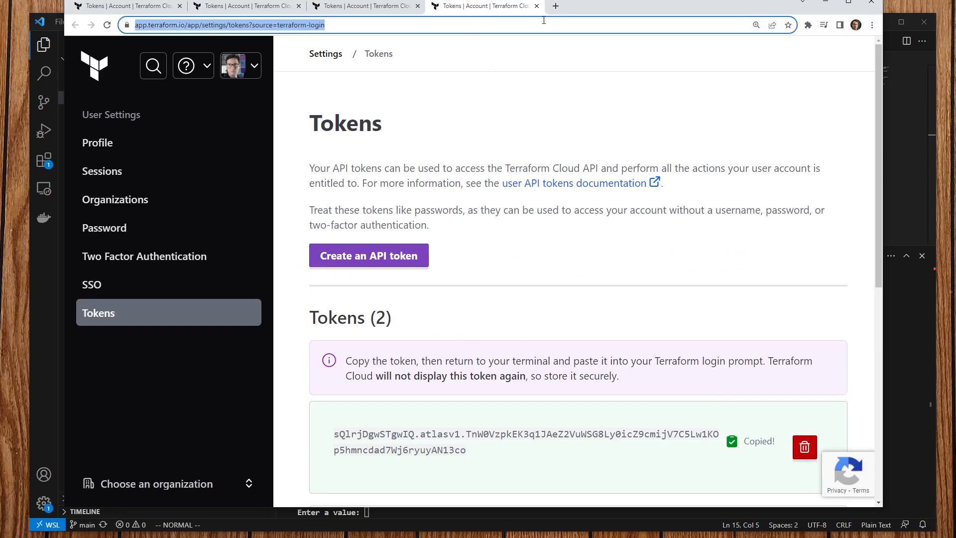
key("ctrl+v")
Step: Paste the token via Edit > Paste to finish terraform login, then bring the AWS Console forward
left_click(908, 178)
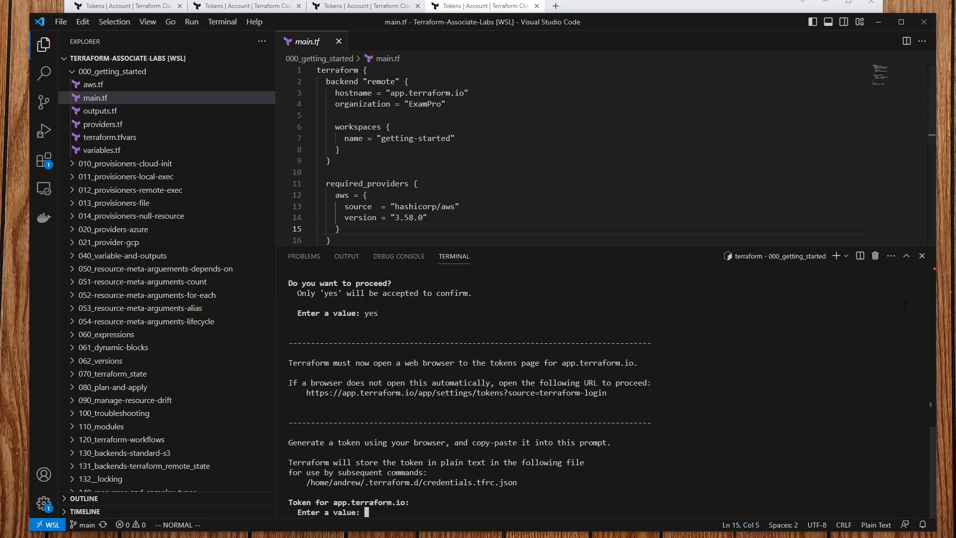
left_click(83, 23)
left_click(98, 107)
key("Return")
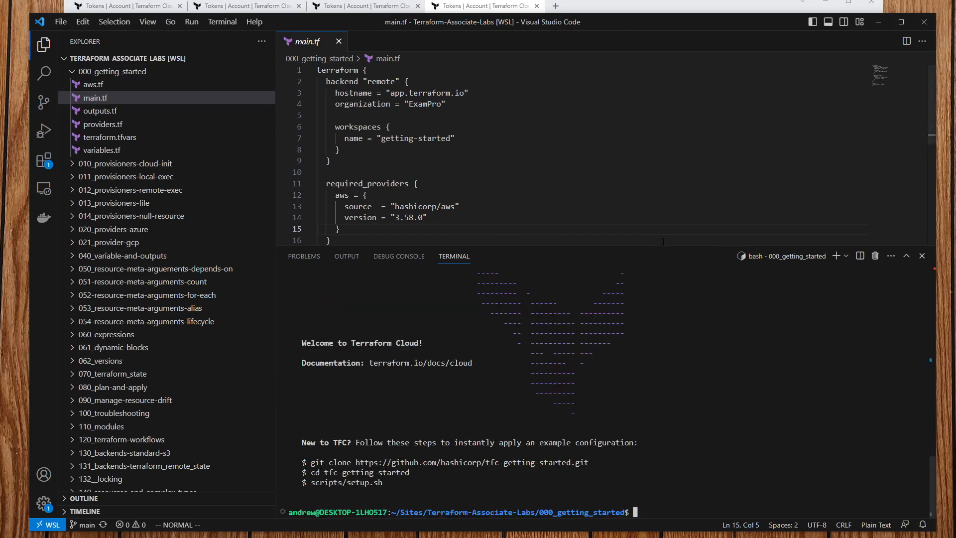
left_click_drag(665, 247, 640, 310)
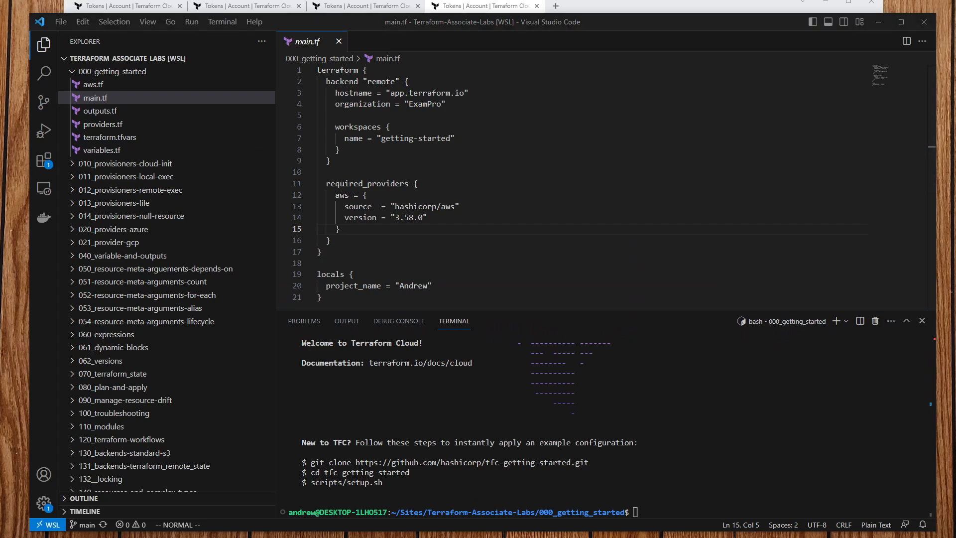
left_click_drag(0, 67, 314, 32)
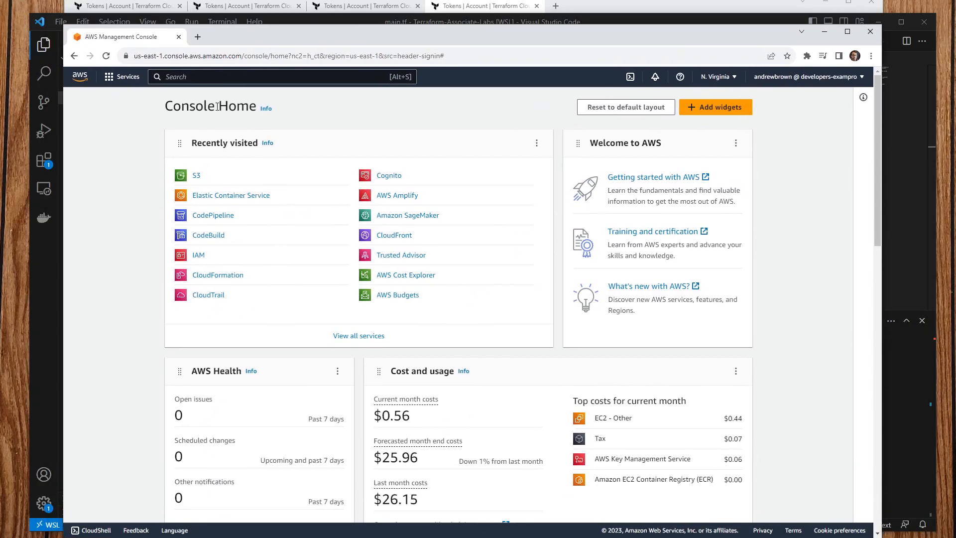
Step: Search 'iam', open IAM, and go to your user's Security credentials tab
left_click(211, 78)
type("iam")
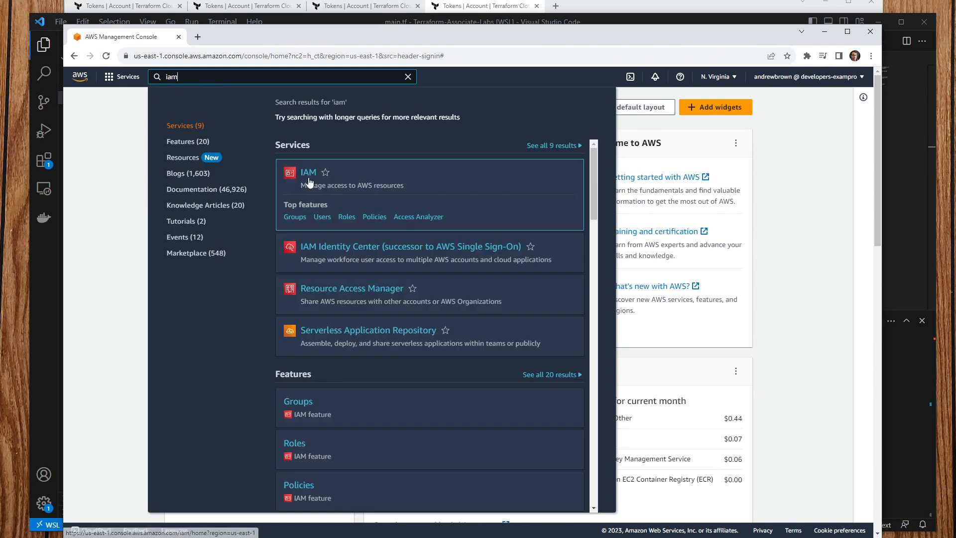
left_click(308, 172)
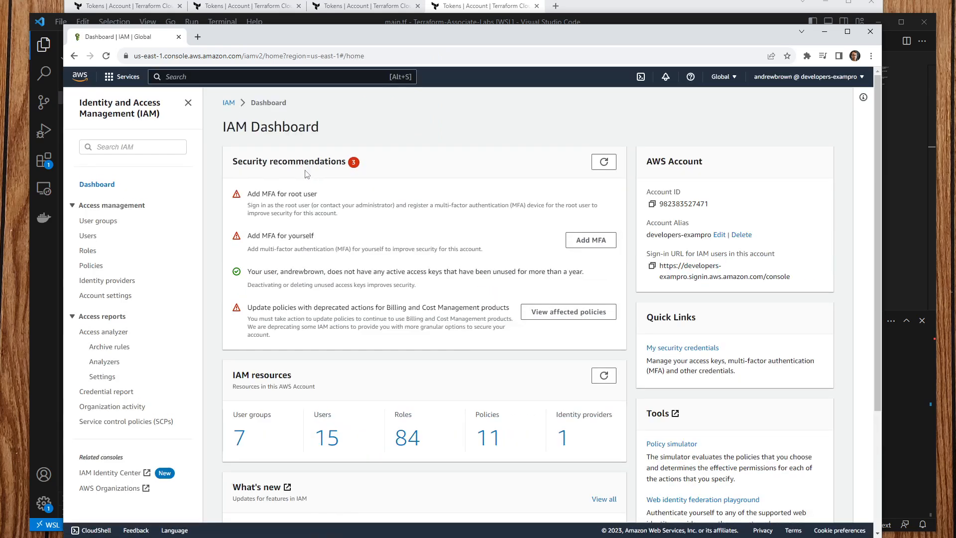
left_click(89, 236)
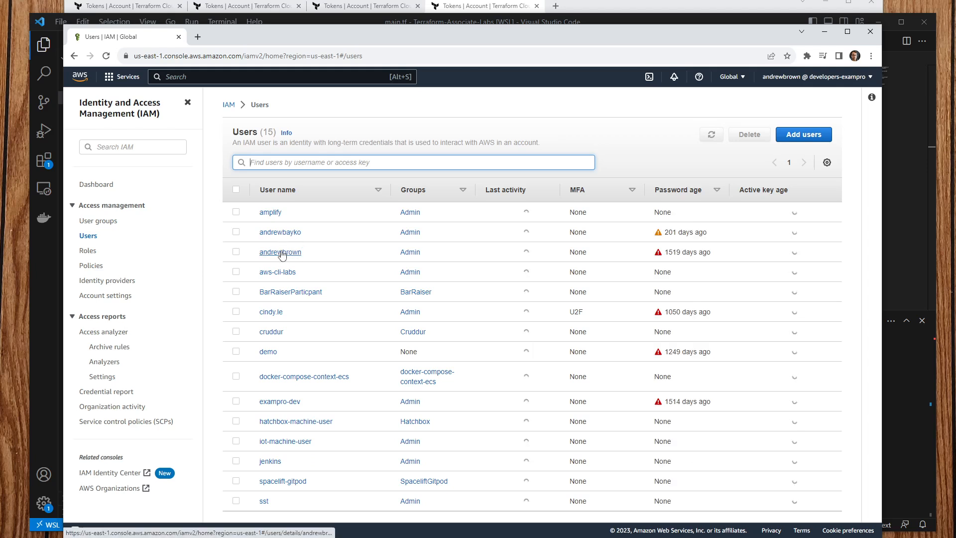
left_click(280, 253)
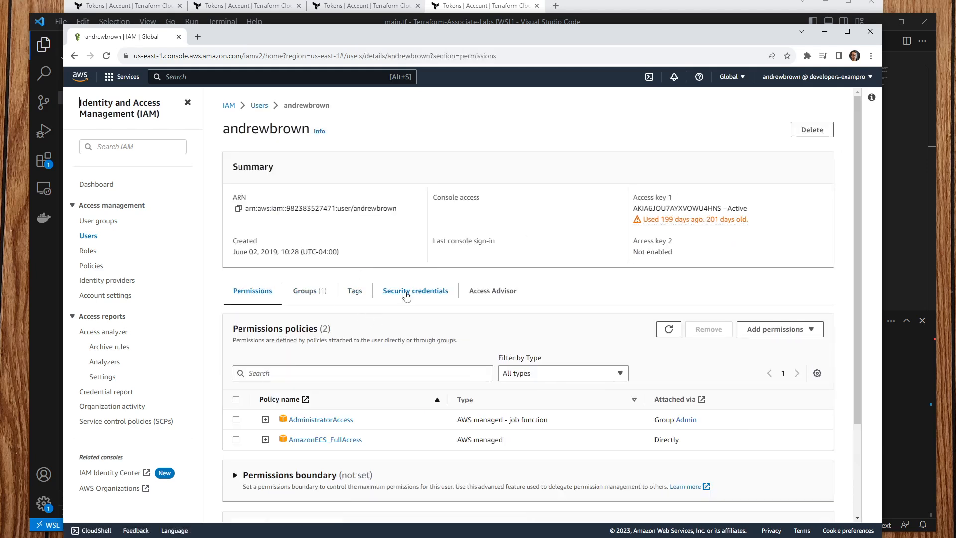
left_click(432, 292)
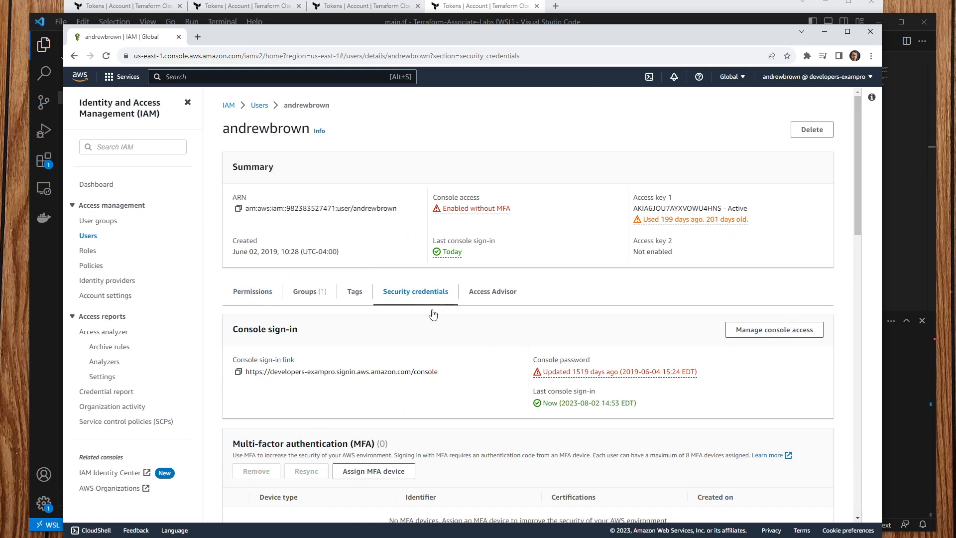
Step: Scroll the Security credentials page to review the password date and the existing access key
scroll(431, 316, "down", 4)
scroll(431, 318, "up", 1)
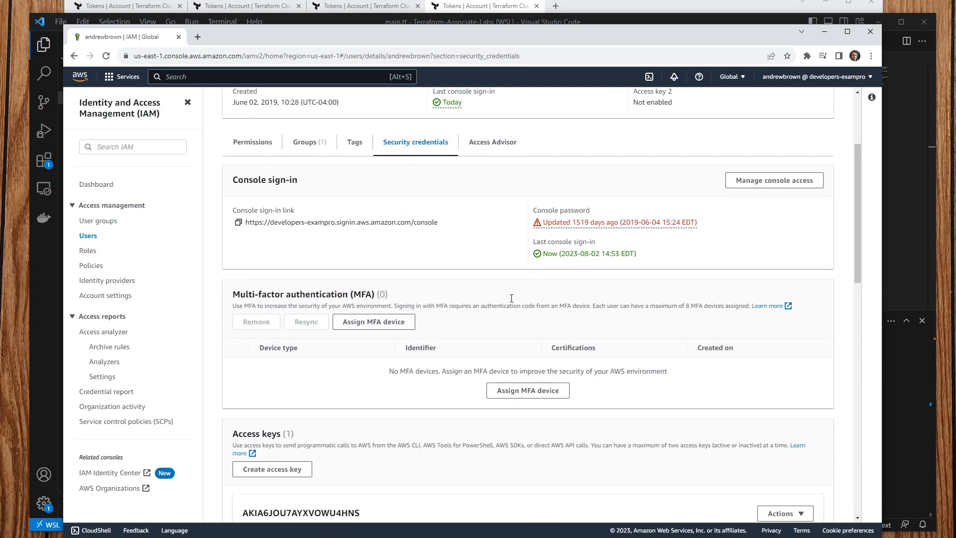
scroll(513, 297, "down", 1)
scroll(558, 239, "up", 1)
left_click_drag(551, 230, 729, 220)
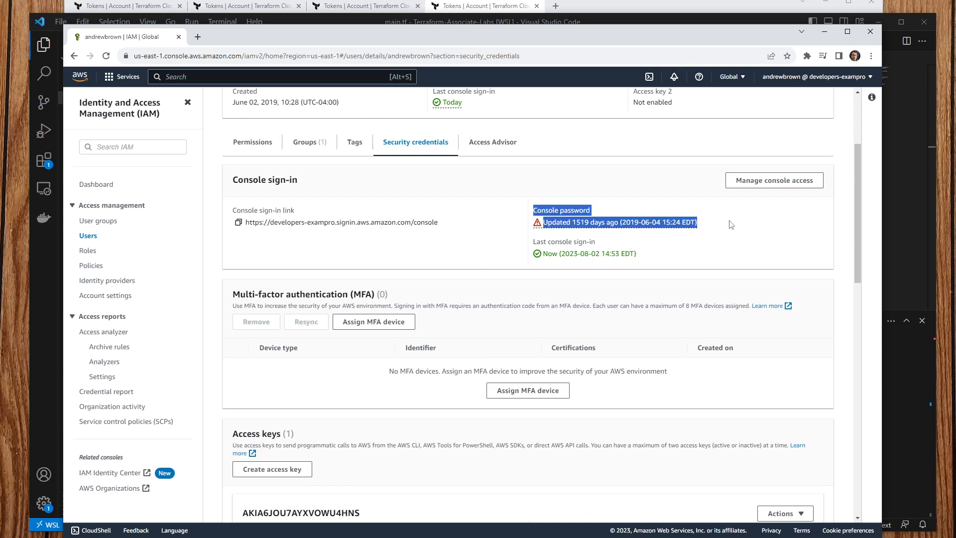
left_click(732, 226)
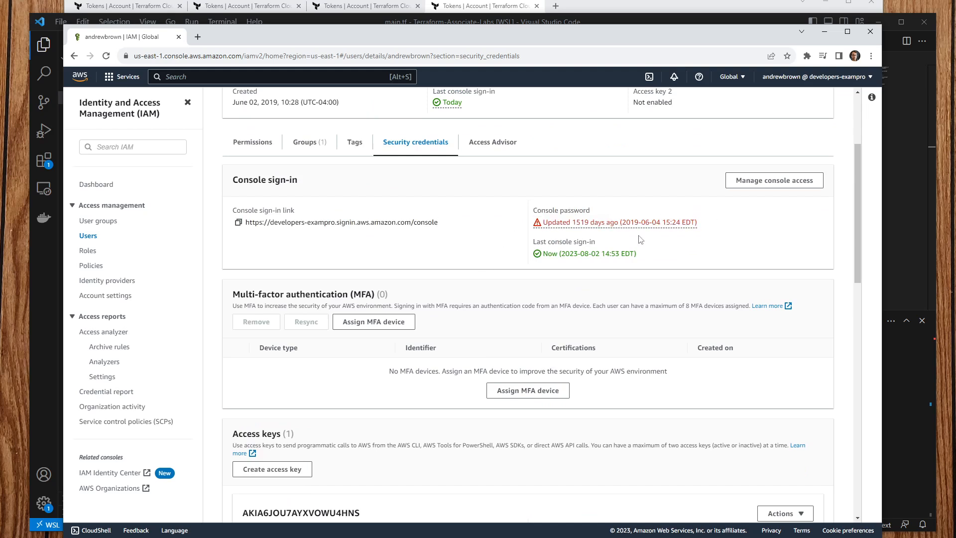
scroll(498, 277, "up", 3)
scroll(492, 271, "down", 6)
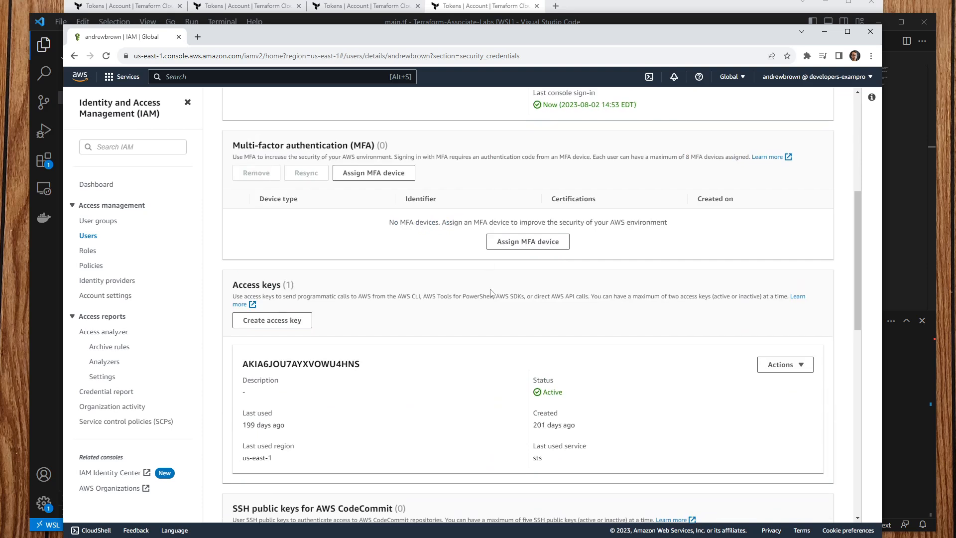
scroll(483, 239, "up", 6)
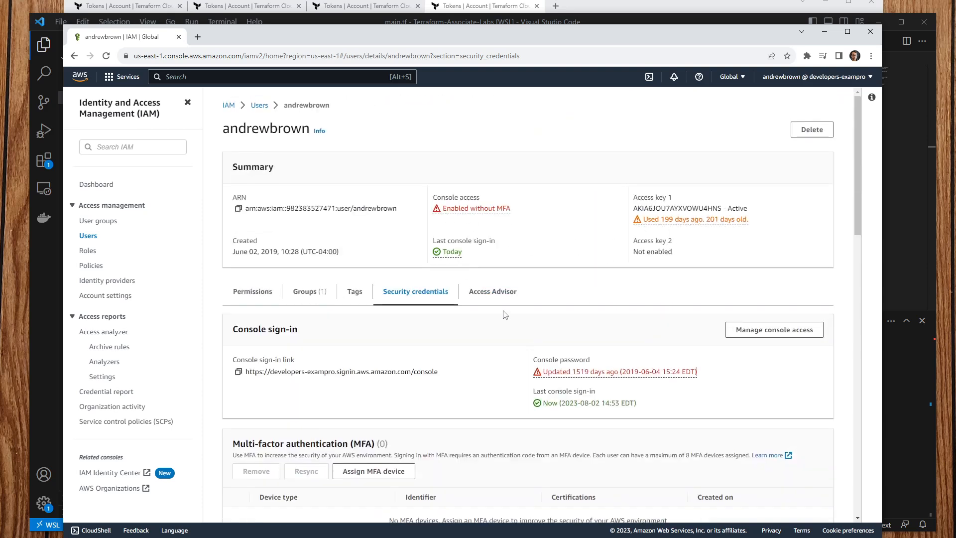
scroll(504, 313, "down", 8)
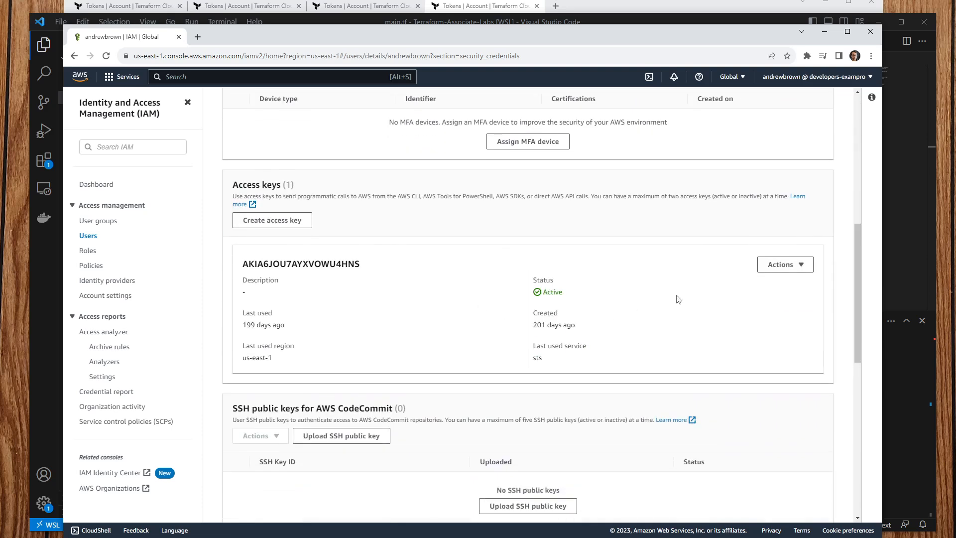
Step: Deactivate the old access key, delete it by pasting its key ID as confirmation, and start a new one
left_click(794, 271)
left_click(784, 330)
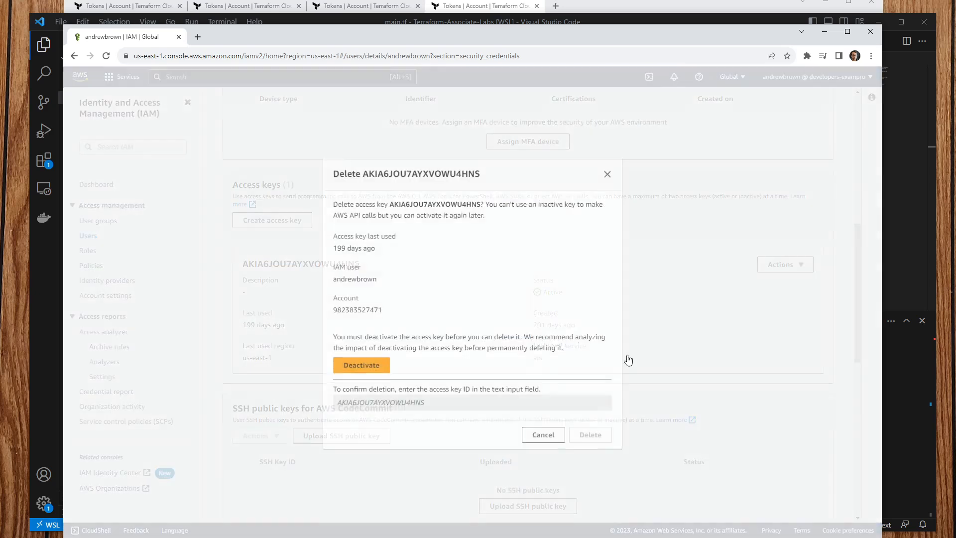
left_click(371, 365)
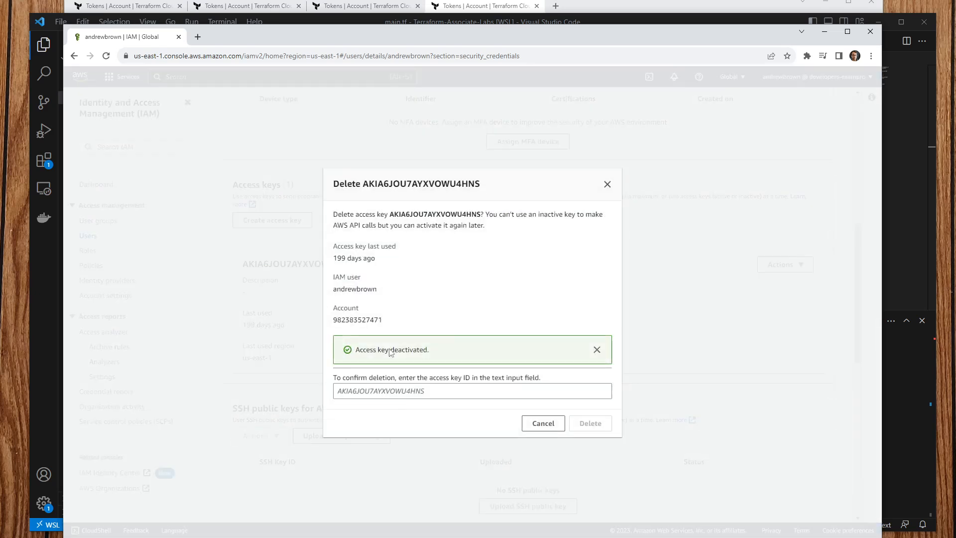
double_click(424, 213)
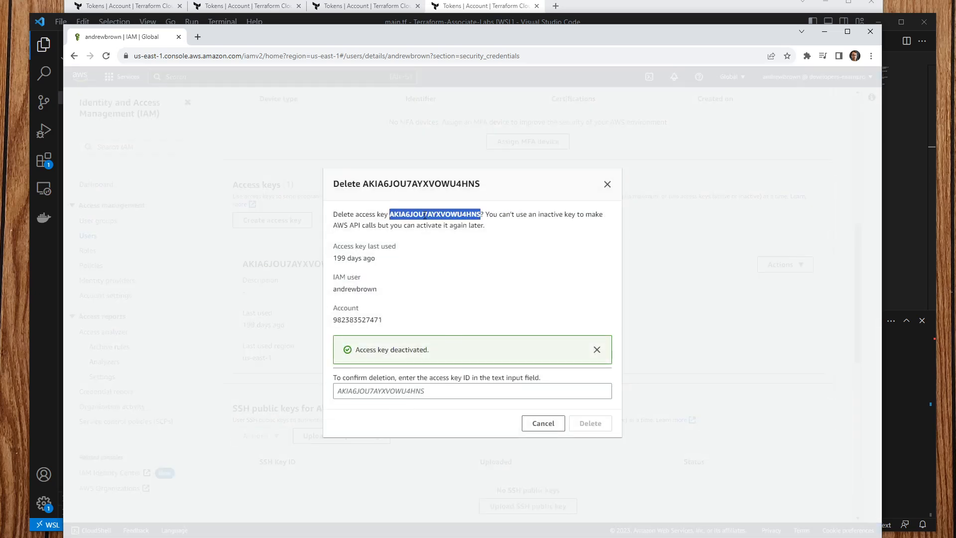
key("ctrl+c")
left_click(497, 391)
key("ctrl+v")
left_click(590, 423)
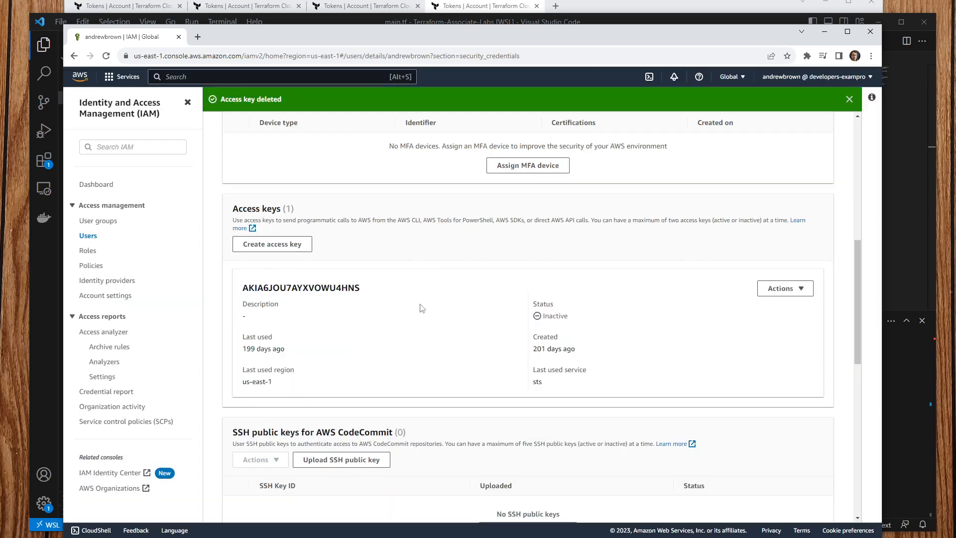
left_click(268, 245)
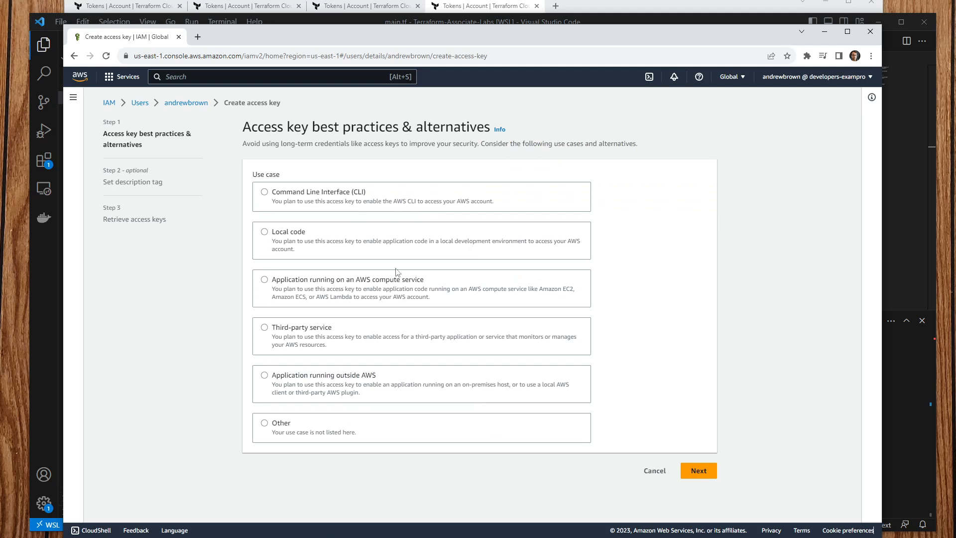
Step: Create a Command Line Interface access key with the description tag 'Terraform Cloud'
left_click(261, 198)
scroll(424, 443, "down", 1)
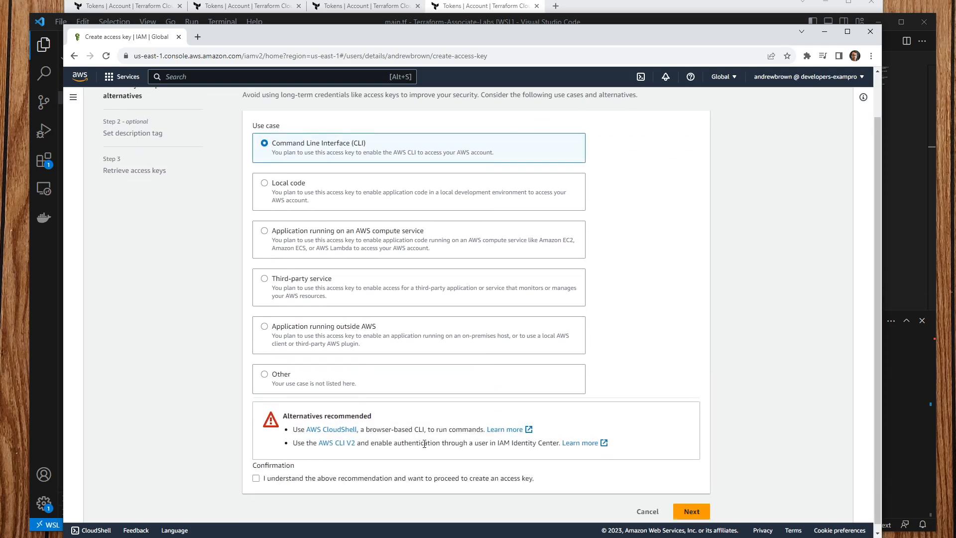
left_click(257, 472)
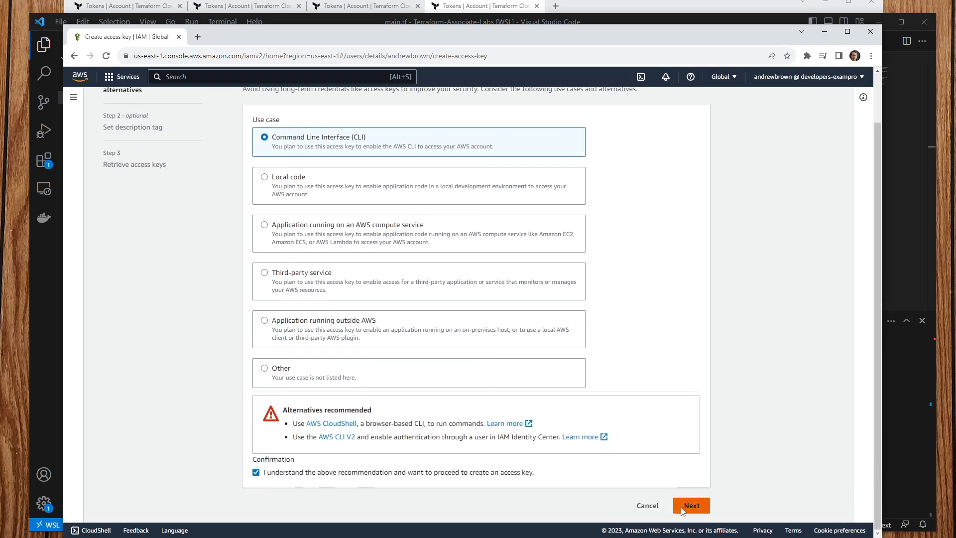
left_click(692, 505)
left_click(462, 198)
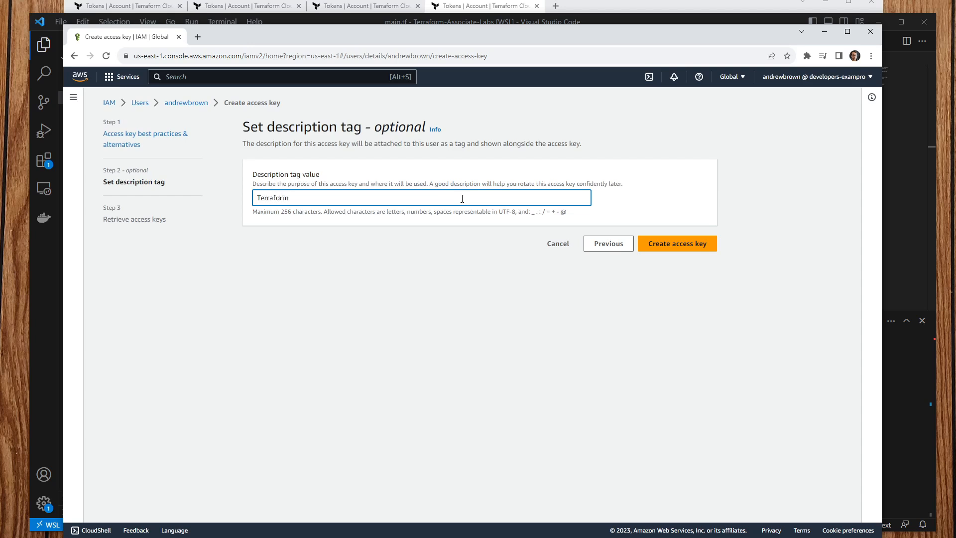
type("Terraform Cloud")
left_click(677, 243)
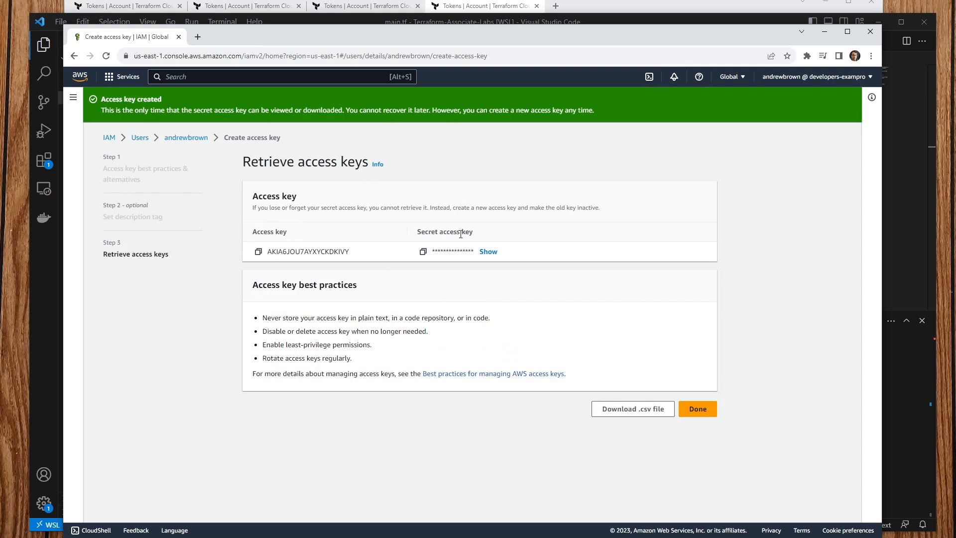
left_click_drag(459, 40, 149, 38)
Step: Run aws in the VS Code terminal, which reports the command is not found
left_click(691, 446)
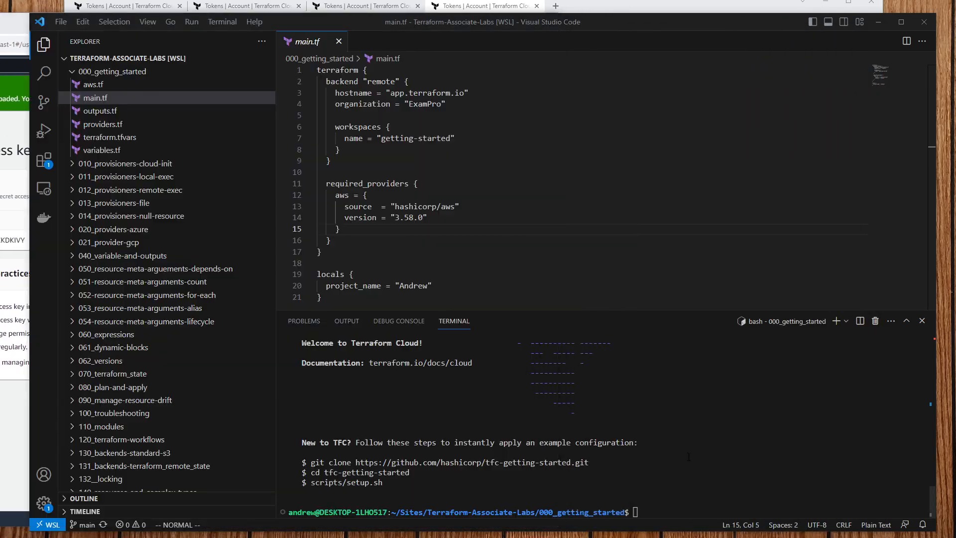
type("aws")
key("Return")
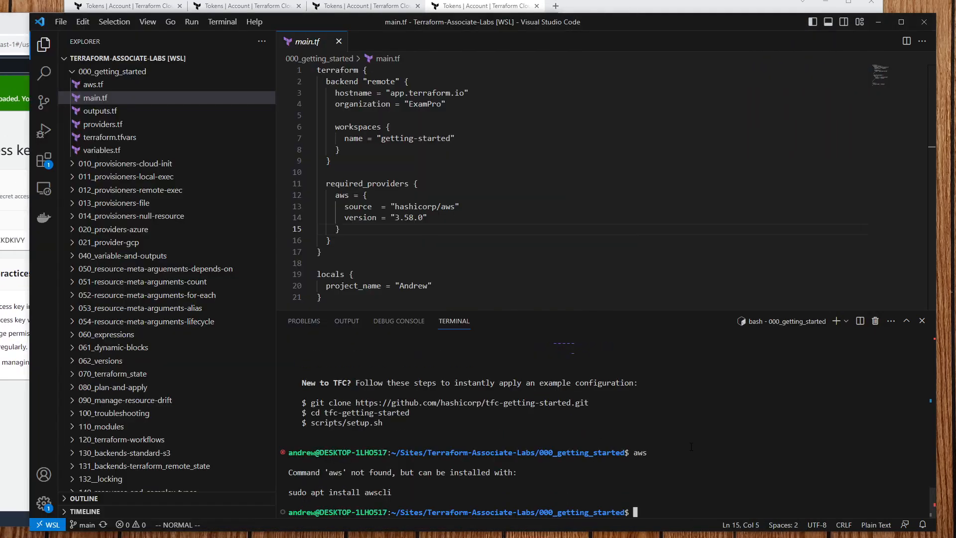
left_click_drag(417, 495, 291, 493)
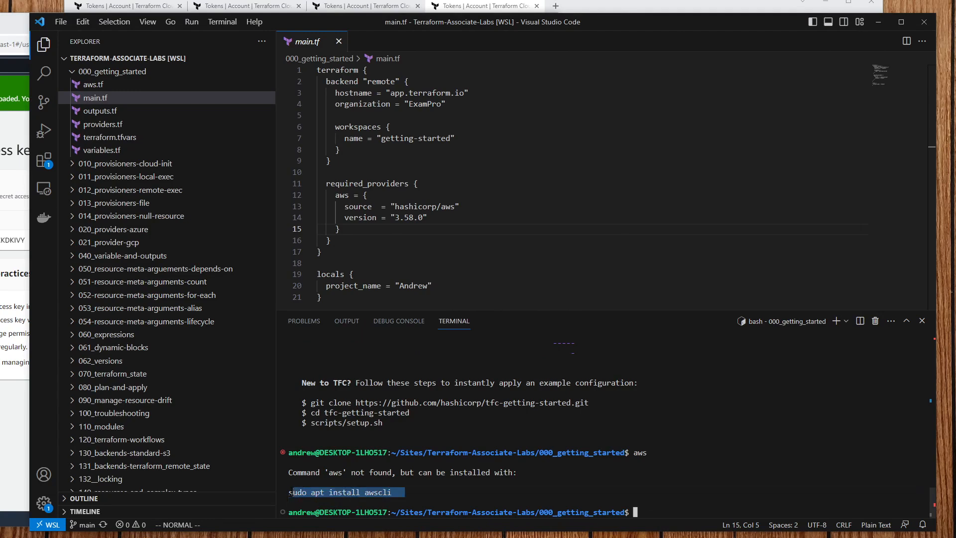
left_click(424, 484)
Step: Bring Chrome to the front and open a new tab
left_click_drag(644, 27, 645, 33)
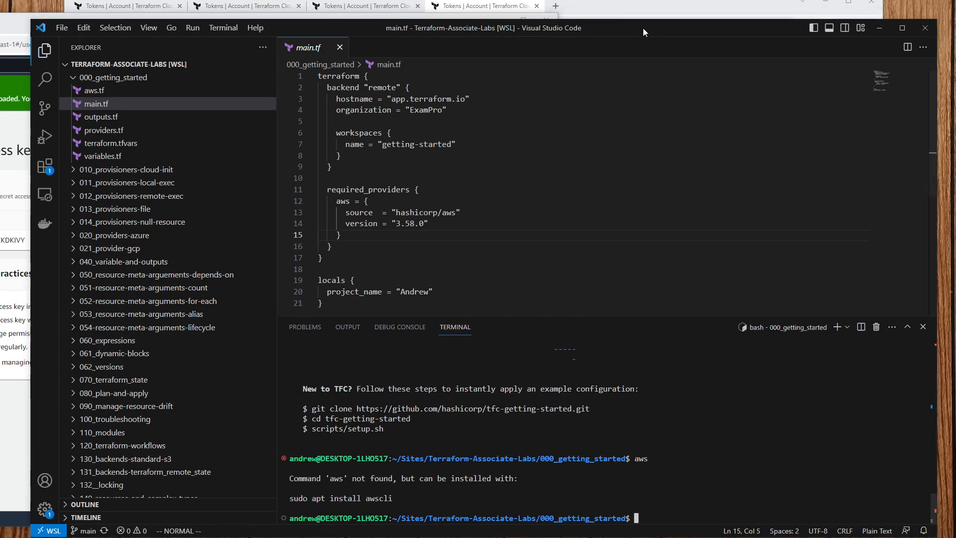
left_click(620, 7)
left_click(555, 5)
Step: Search 'aws cli install', open the AWS install guide, and select its three Linux install commands
type("aws cli install")
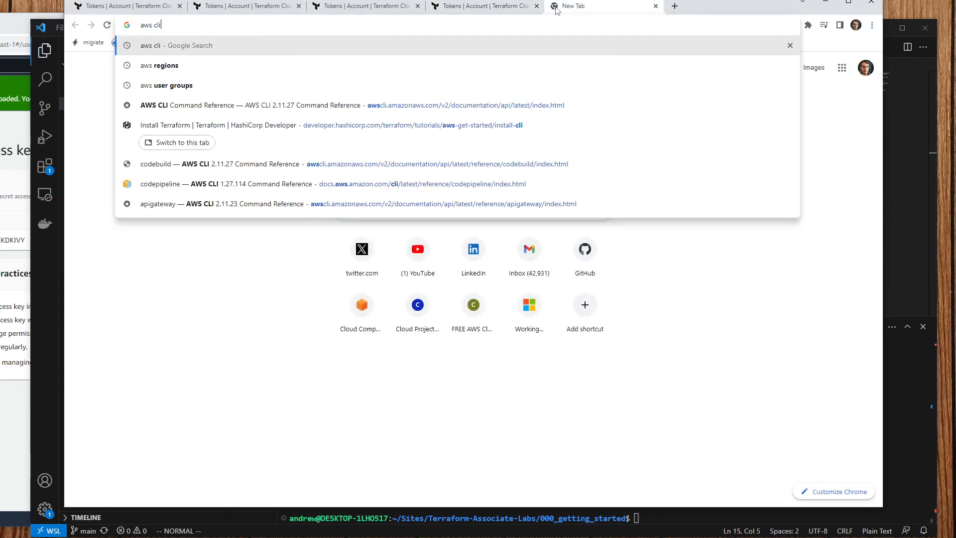
key("Return")
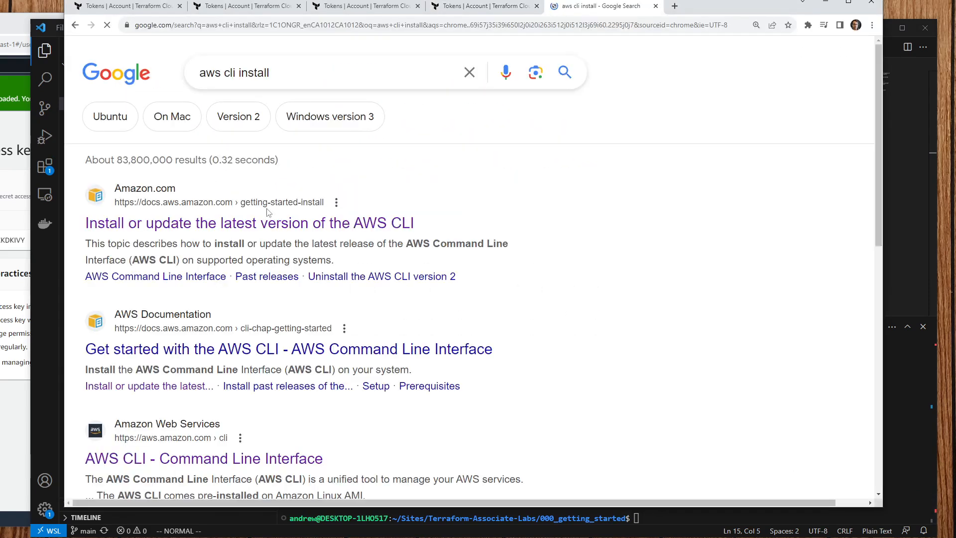
left_click(378, 223)
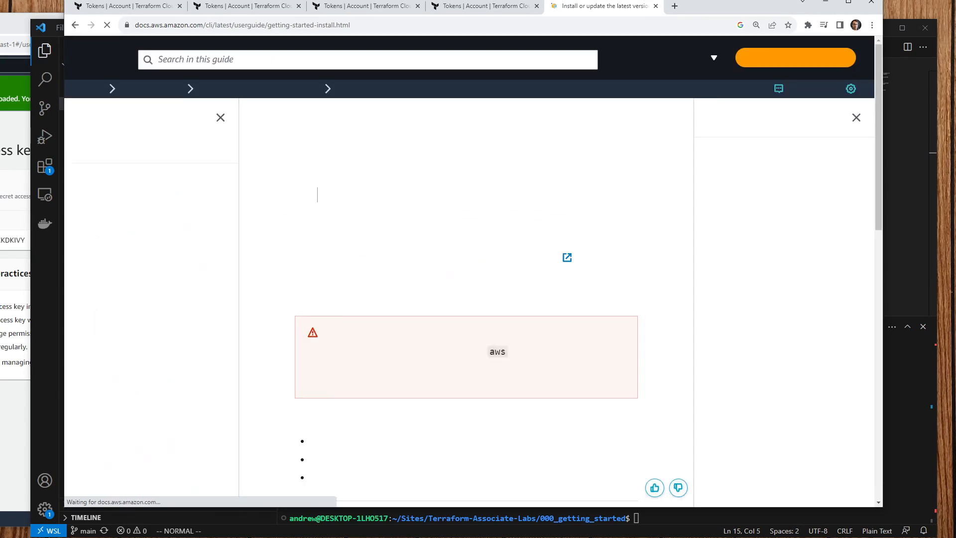
scroll(398, 314, "down", 4)
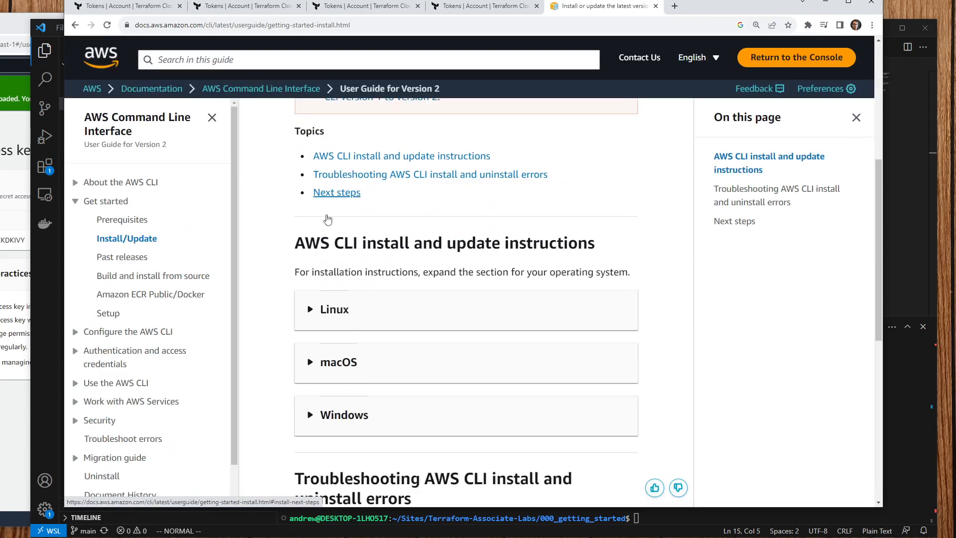
left_click(354, 307)
scroll(348, 301, "down", 7)
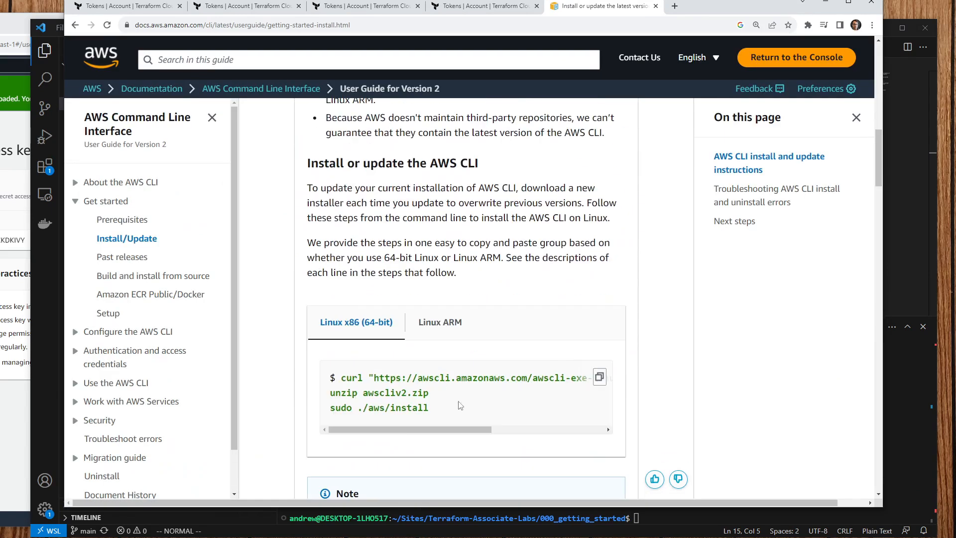
left_click_drag(447, 415, 341, 380)
left_click(905, 424)
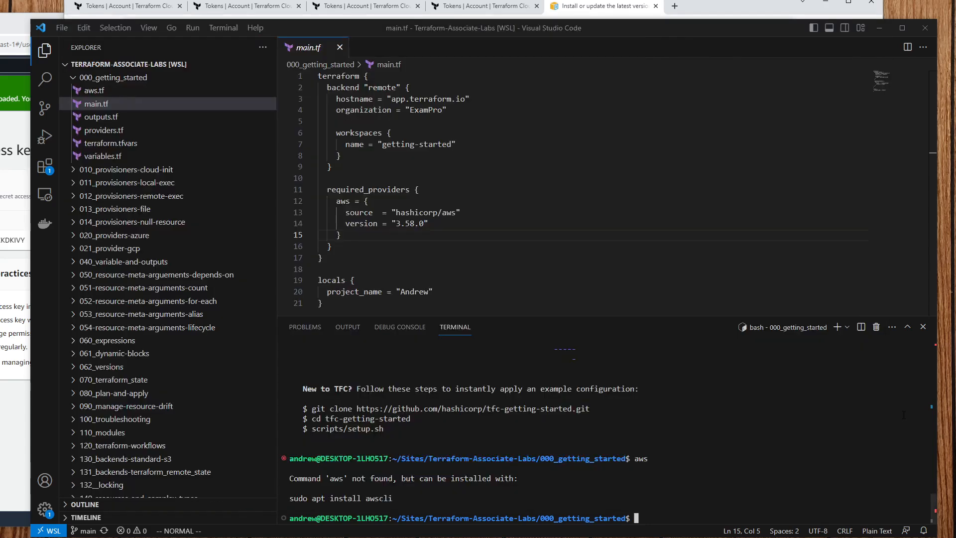
Step: Paste and run the three Linux install commands in the terminal, entering the account password
key("ctrl+v")
left_click(504, 297)
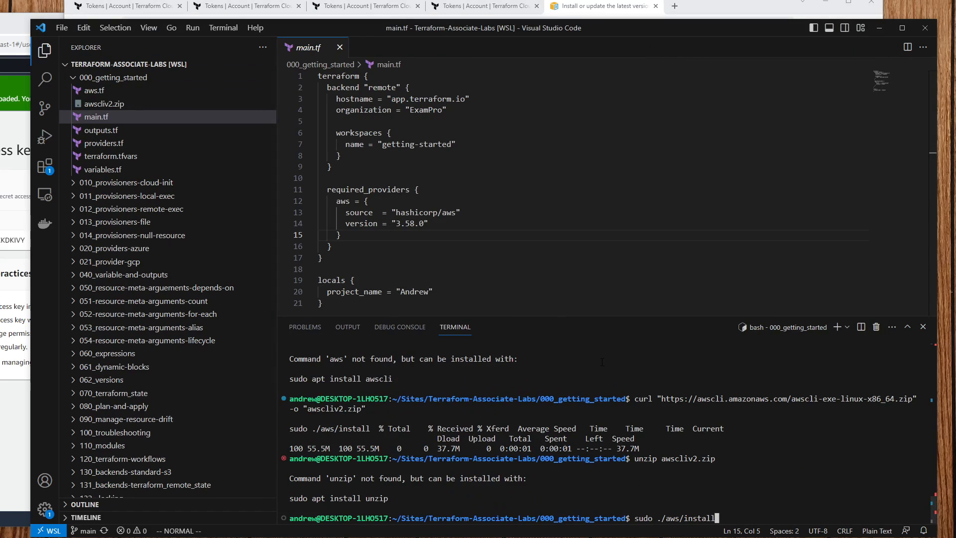
type("aw")
key("BackSpace")
key("BackSpace")
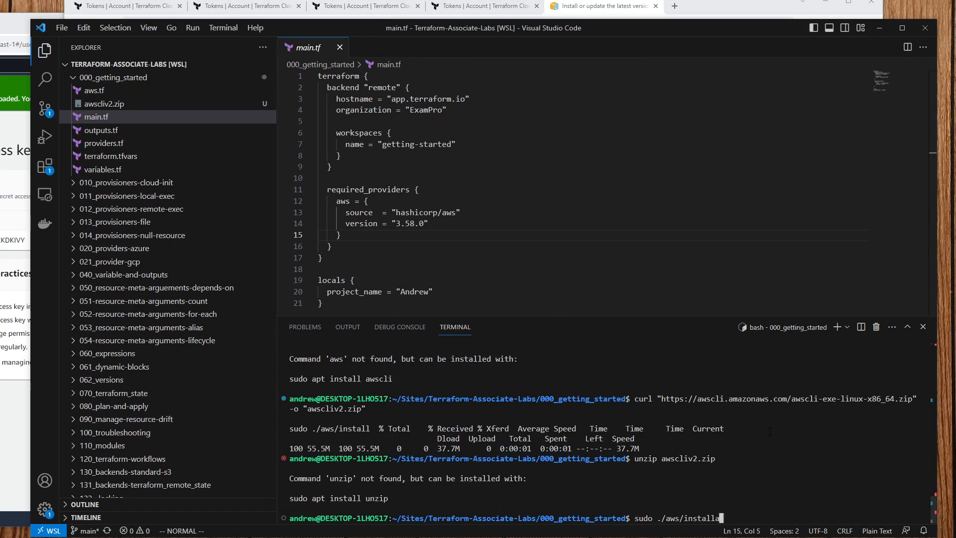
key("Return")
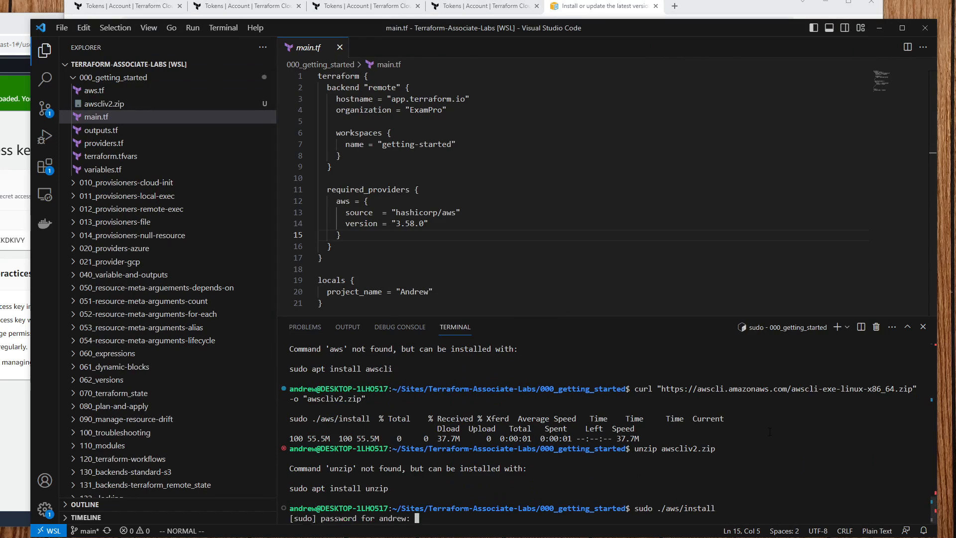
key("Return")
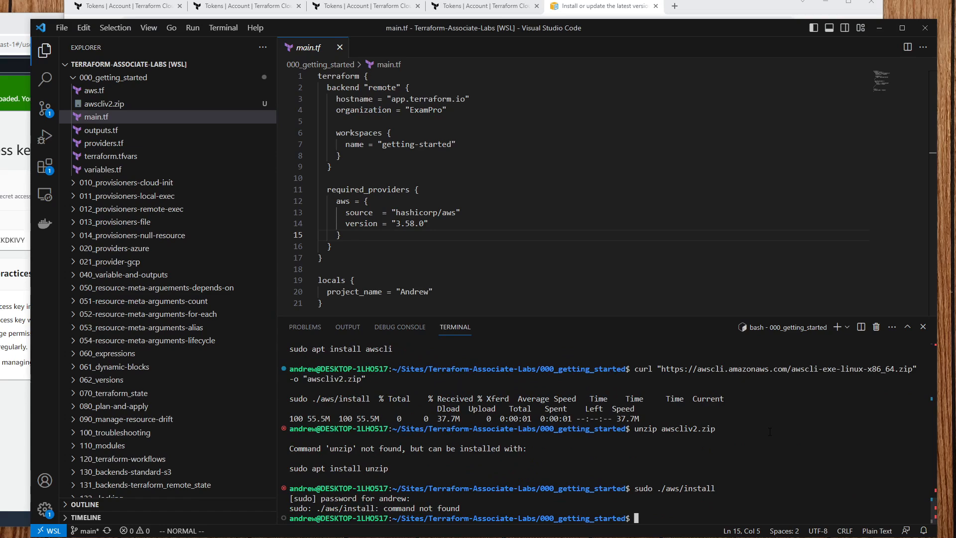
Step: List the folder with ls and force-delete awscliv2.zip using rm -rf
type("ls")
key("Return")
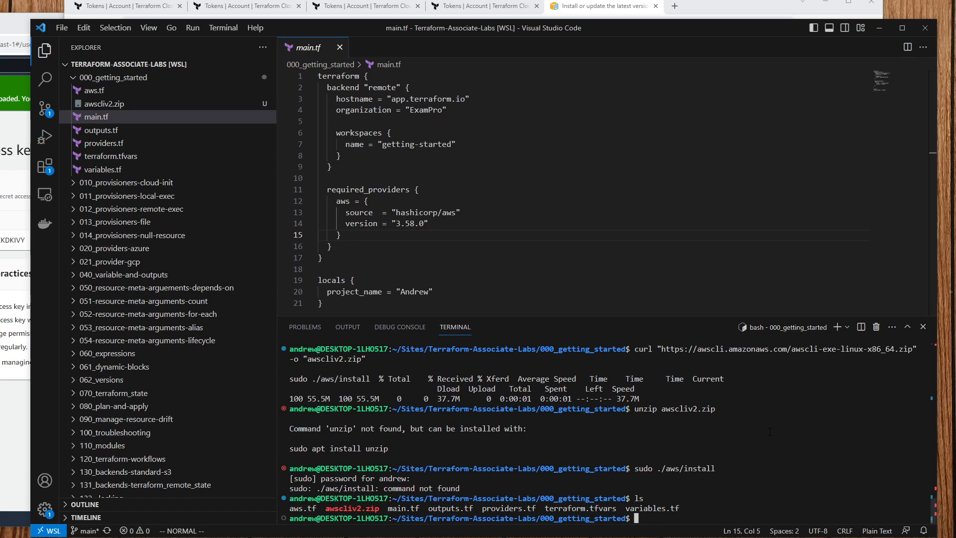
type("rm aws")
key("Tab")
key("Home")
key("Right")
key("Right")
key("Right")
type("-rf")
key("Return")
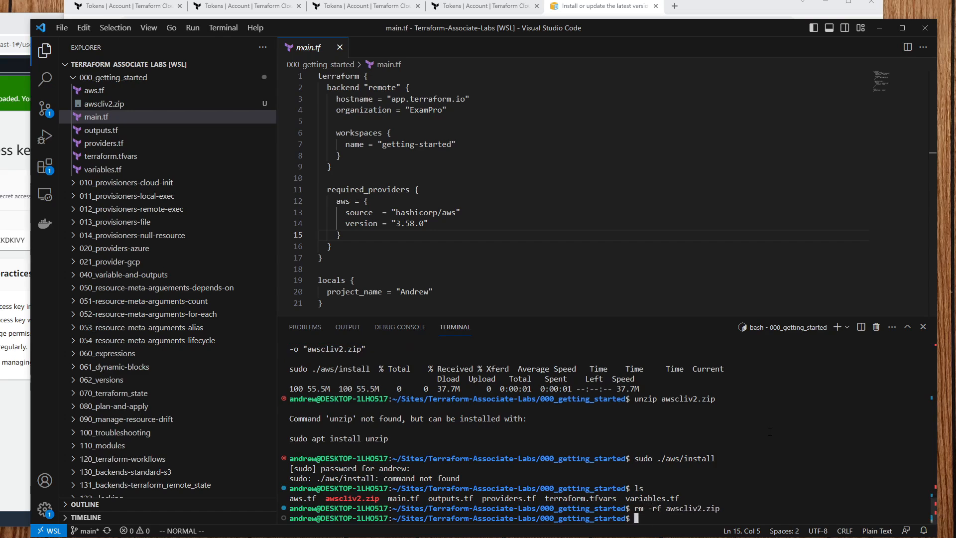
Step: Clear the terminal and run cd .. twice to reach the ~/Sites folder
type("cd ..")
key("Return")
type("clear")
key("Return")
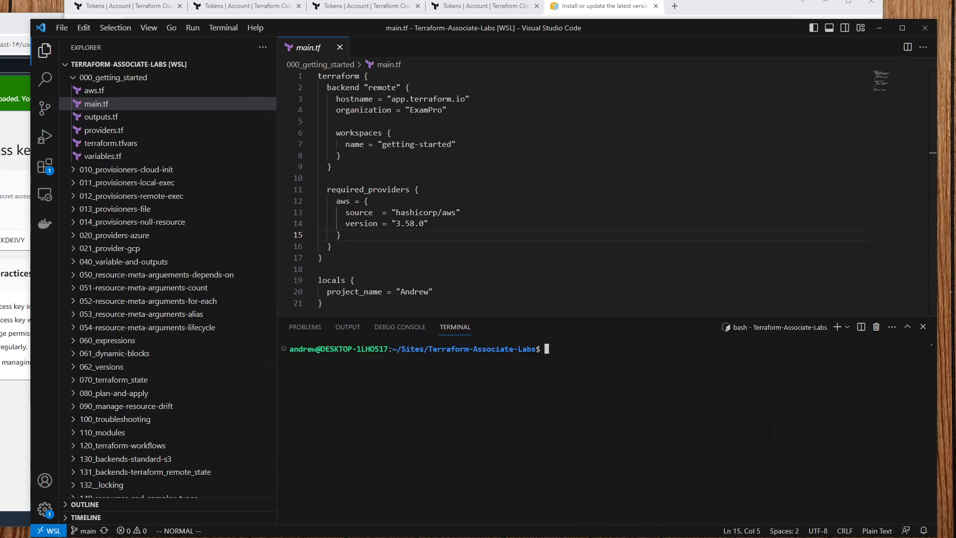
type("cd ..")
key("Return")
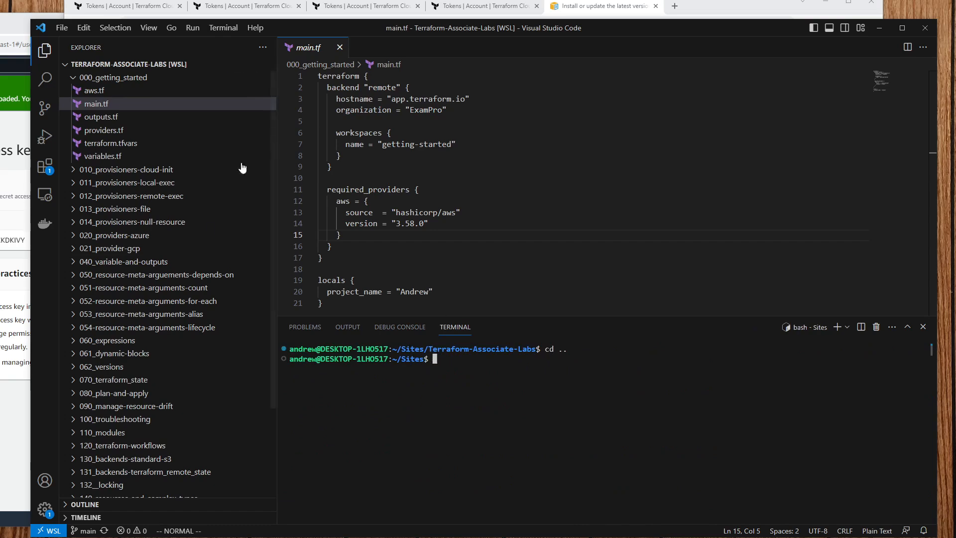
left_click(595, 8)
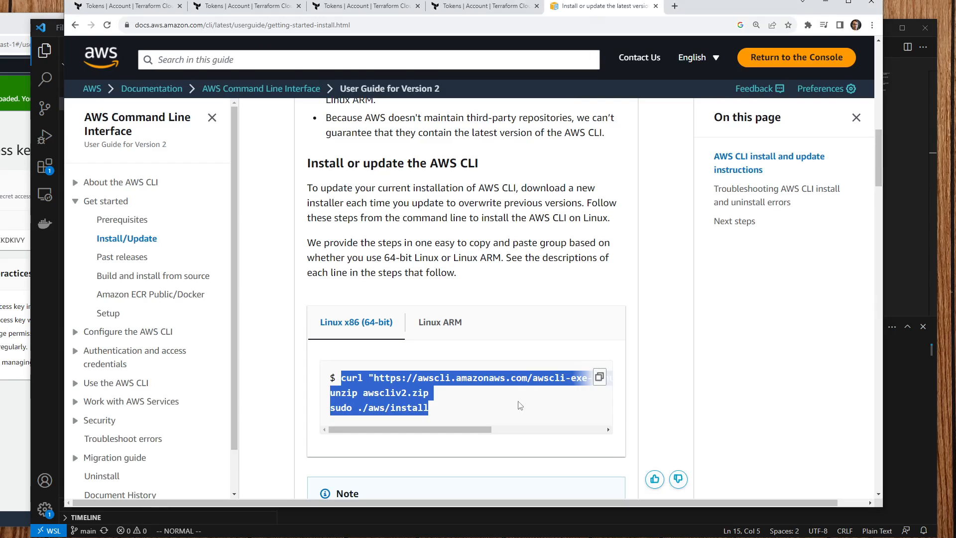
Step: Select and copy the curl download line from the AWS install guide
left_click_drag(459, 430, 596, 425)
left_click(582, 380)
mouse_move(554, 377)
left_mouse_down()
mouse_move(334, 372)
mouse_move(568, 384)
left_mouse_up()
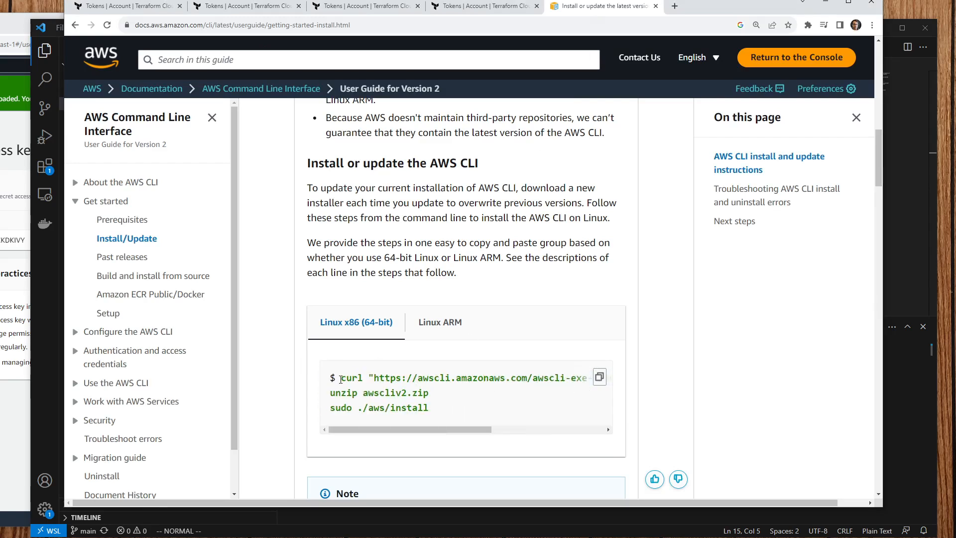
left_click_drag(341, 379, 583, 381)
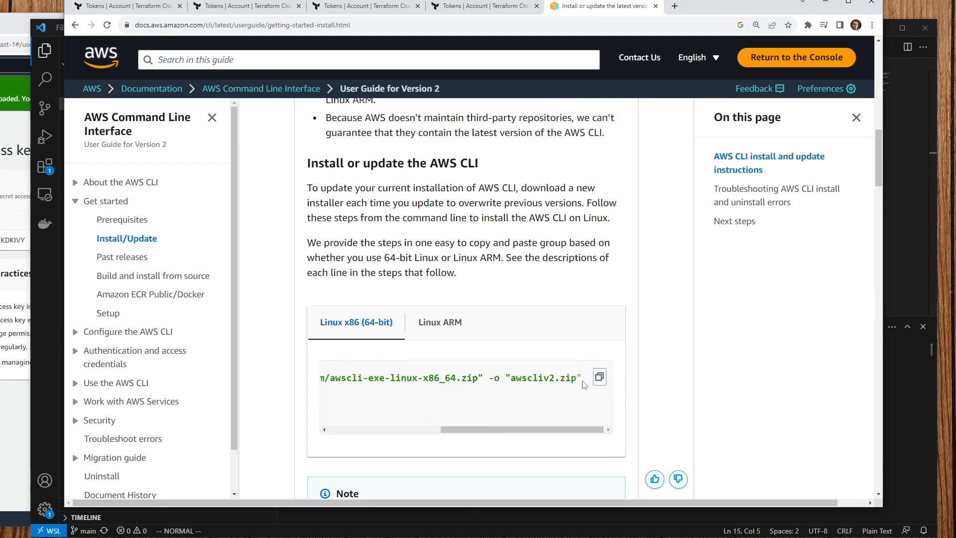
triple_click(580, 381)
right_click(569, 388)
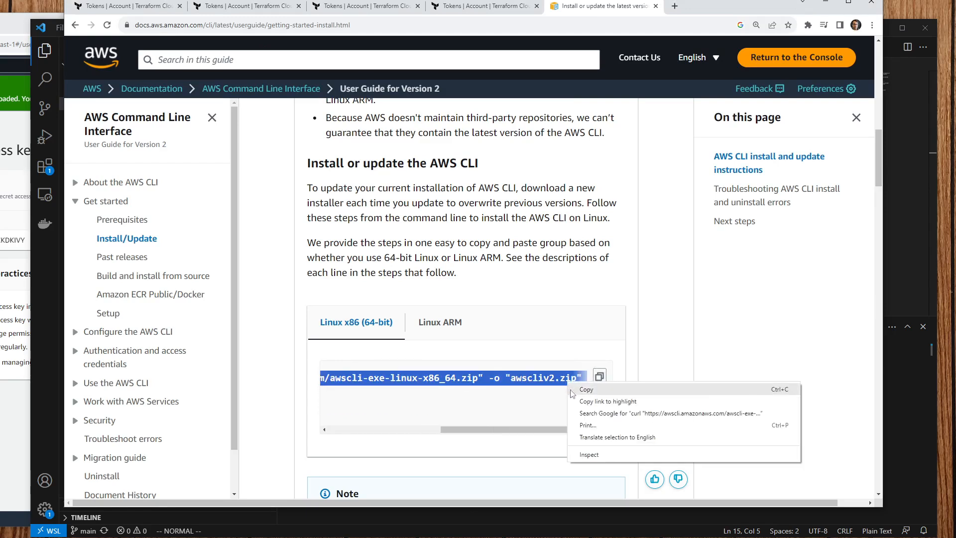
left_click(587, 386)
Step: Paste the curl download command into the VS Code terminal, confirming the two-line paste
key("alt+Tab")
key("ctrl+v")
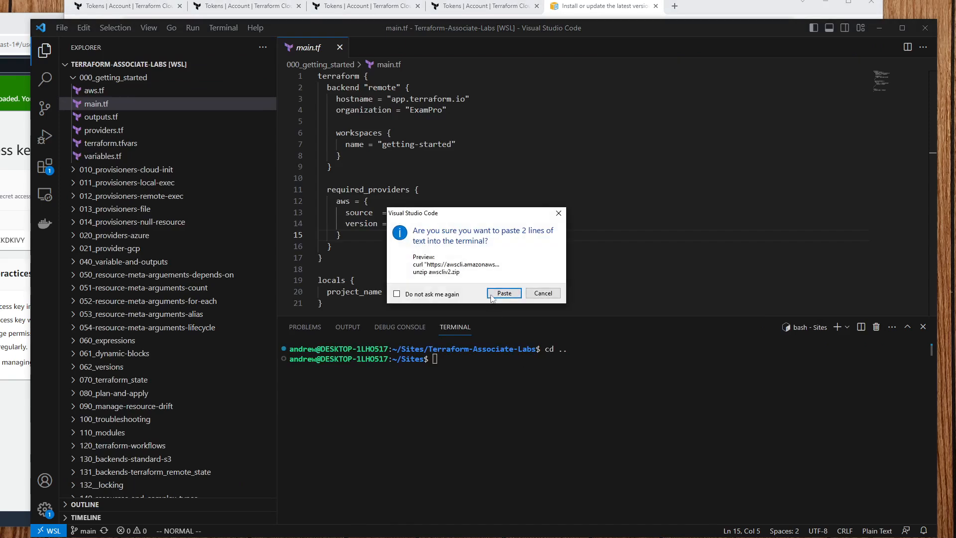
left_click(506, 298)
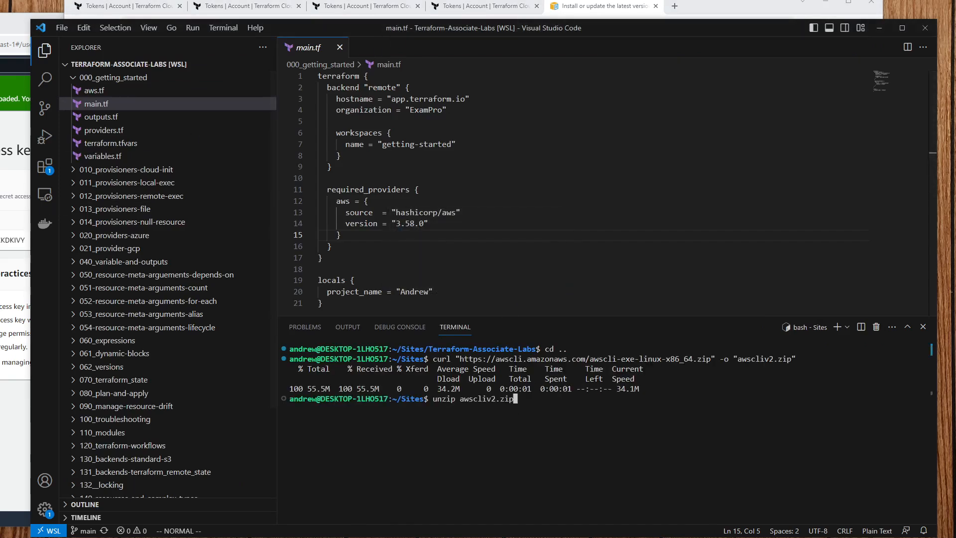
left_click(480, 6)
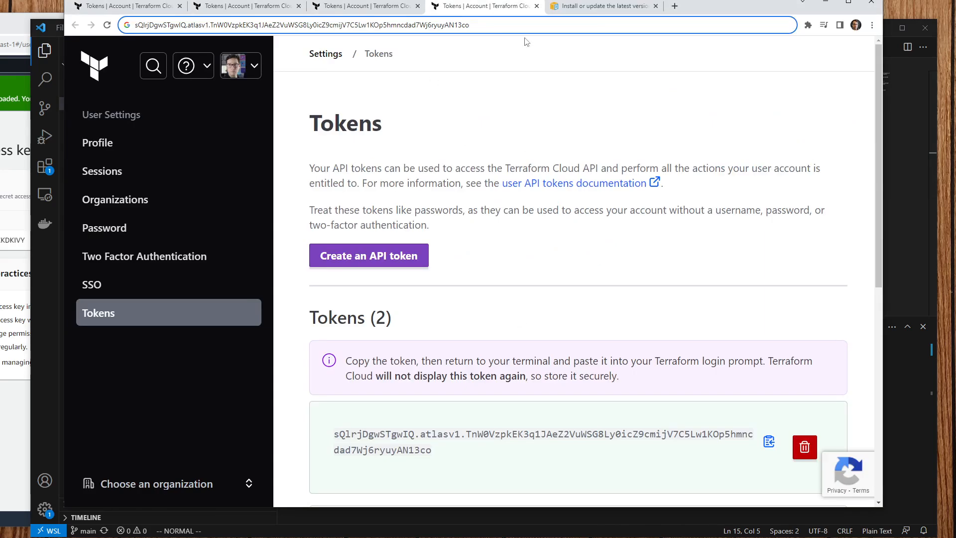
Step: Close the three duplicate Terraform Cloud Tokens tabs, returning to the AWS CLI install guide
left_click(600, 7)
left_click(501, 6)
left_click(536, 7)
left_click(380, 8)
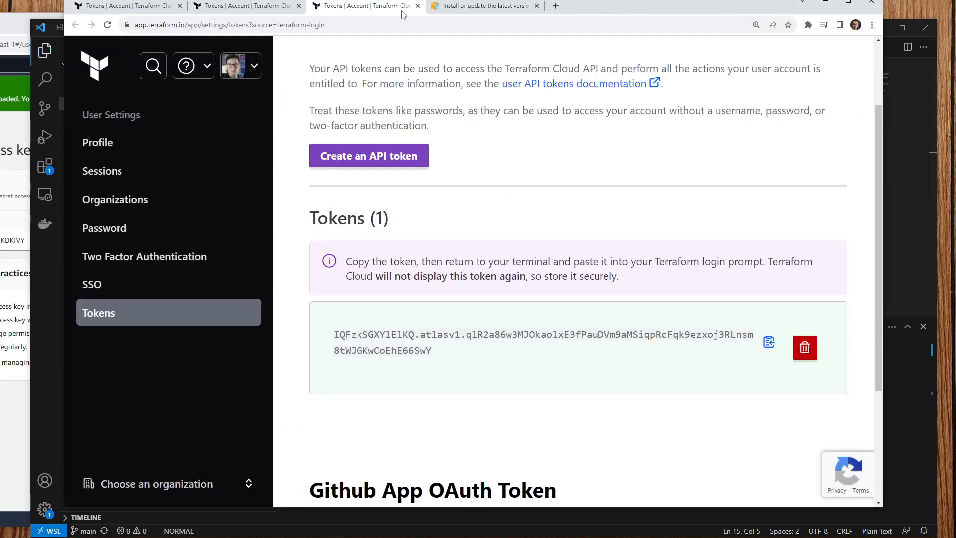
left_click(417, 6)
left_click(279, 8)
left_click(298, 6)
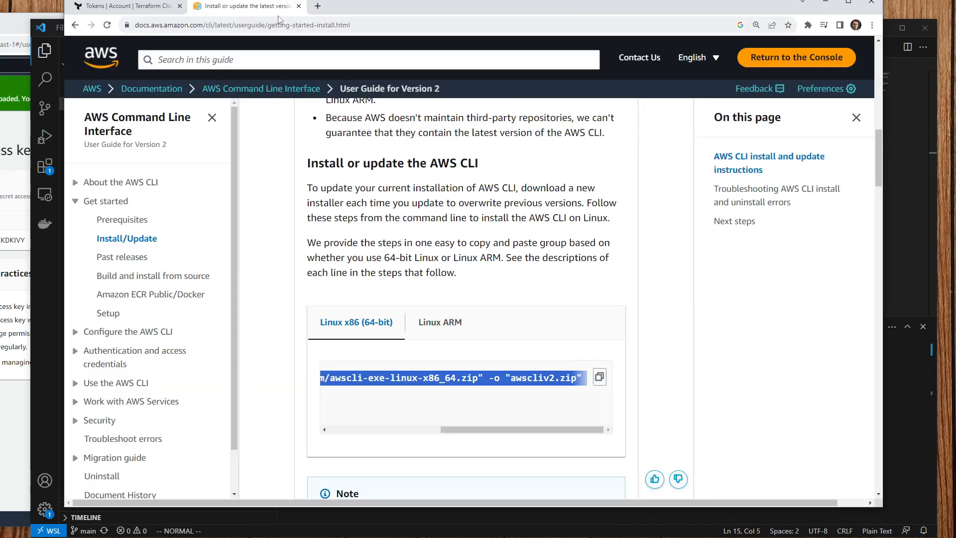
left_click_drag(466, 429, 283, 429)
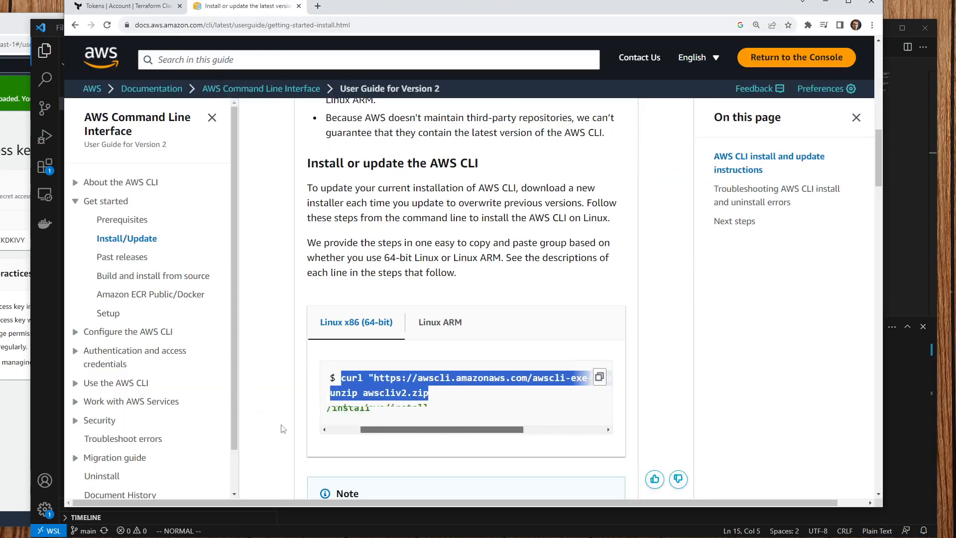